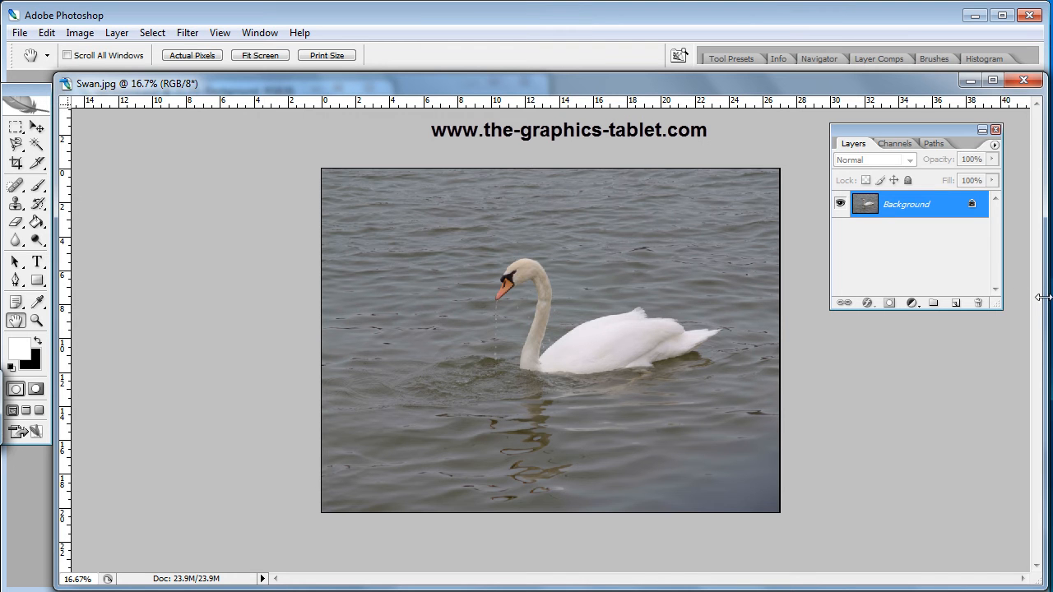
left_click_drag(1043, 302, 1043, 303)
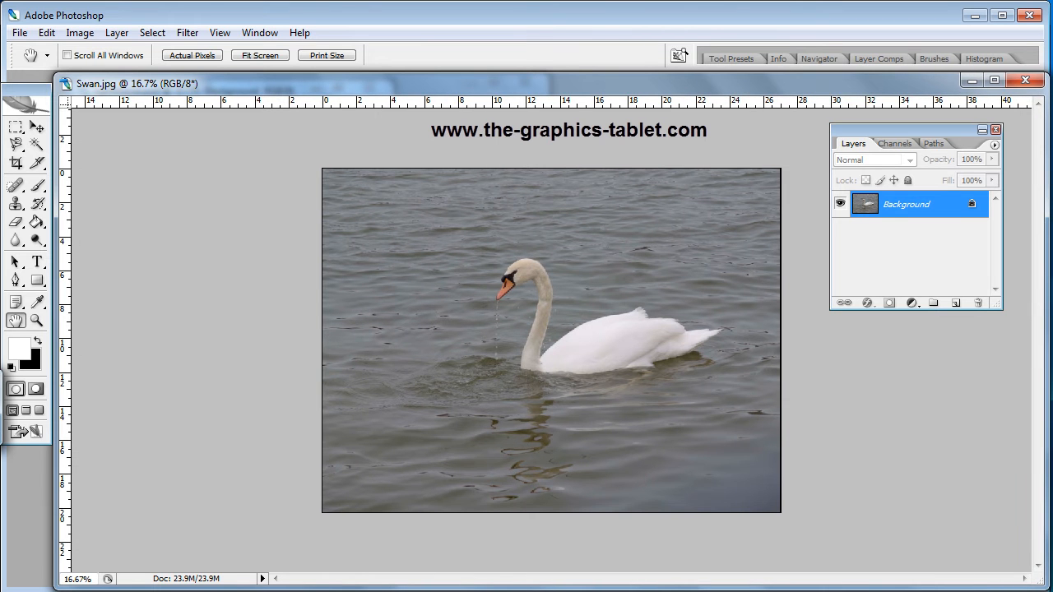
left_click_drag(1042, 40, 1044, 38)
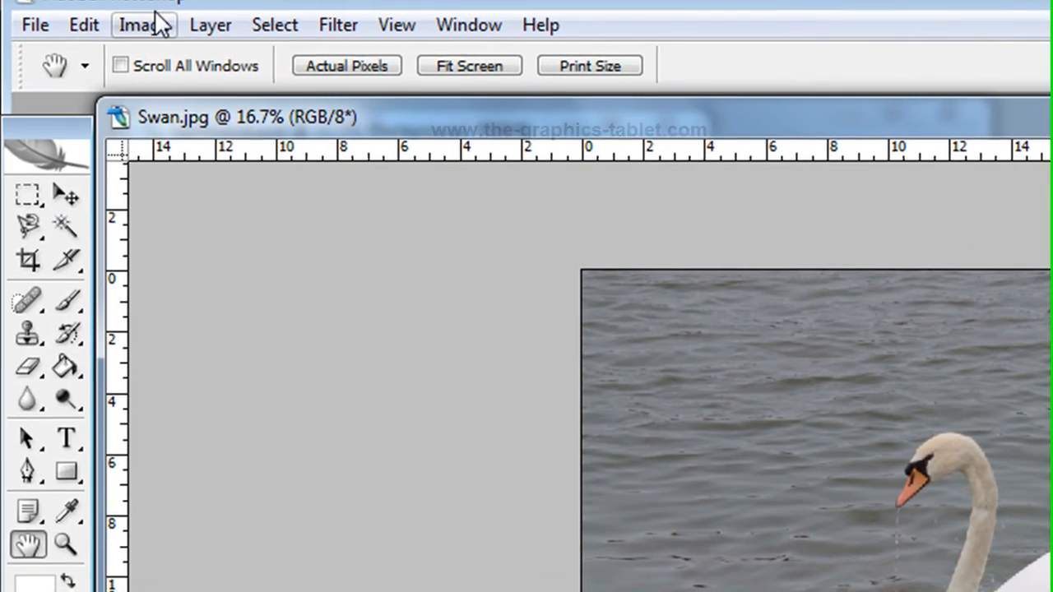
- Try Auto Levels on the swan photo and undo it
left_click(123, 27)
mouse_move(206, 105)
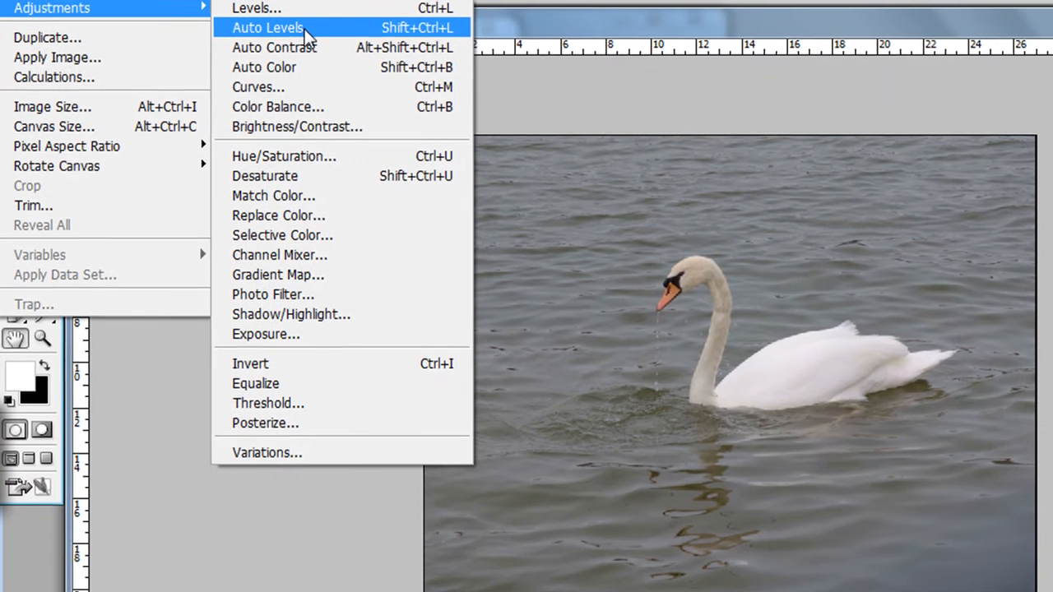
left_click(419, 125)
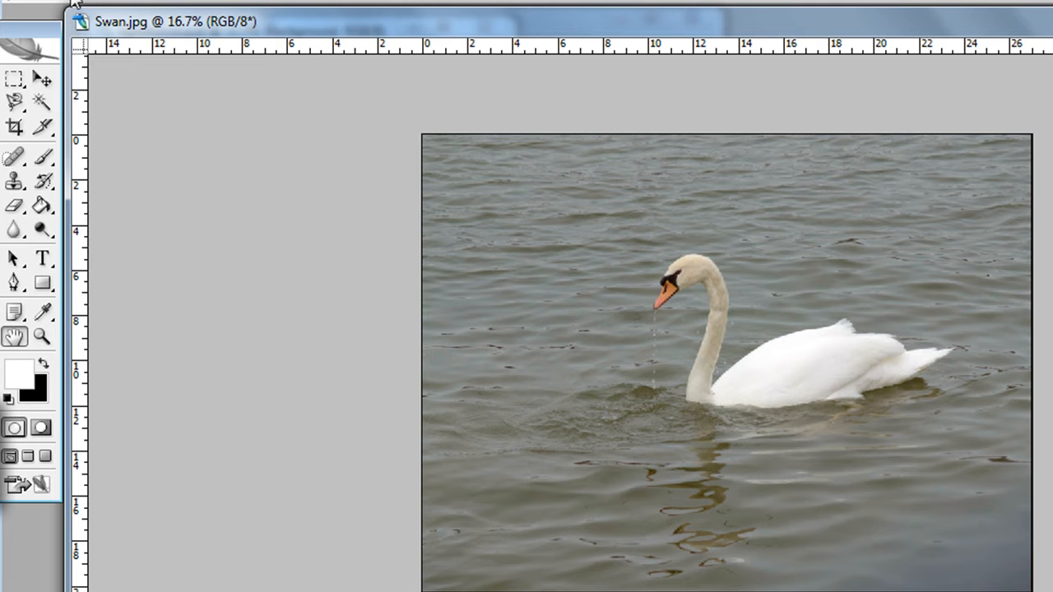
key("alt+e")
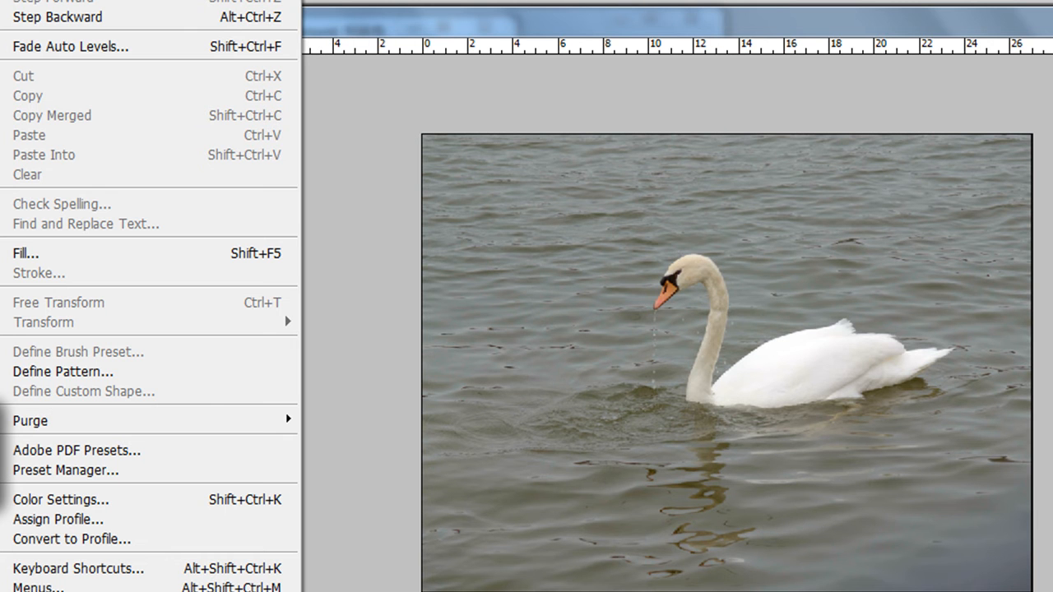
key("ctrl+z")
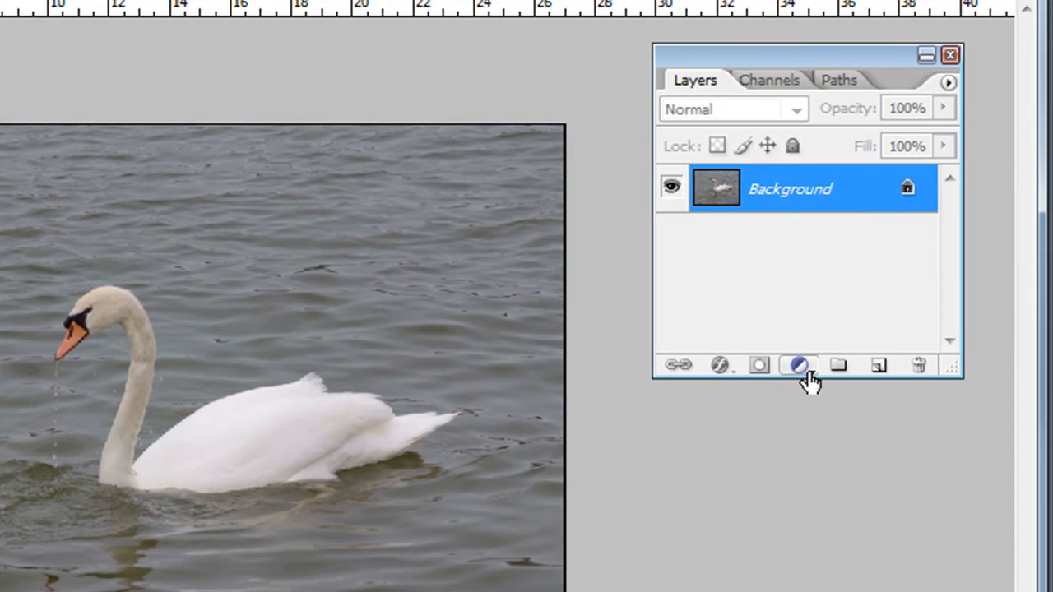
- Add a Levels adjustment layer above the Background and move its dialog so the swan's head and neck stay in view
left_click(807, 371)
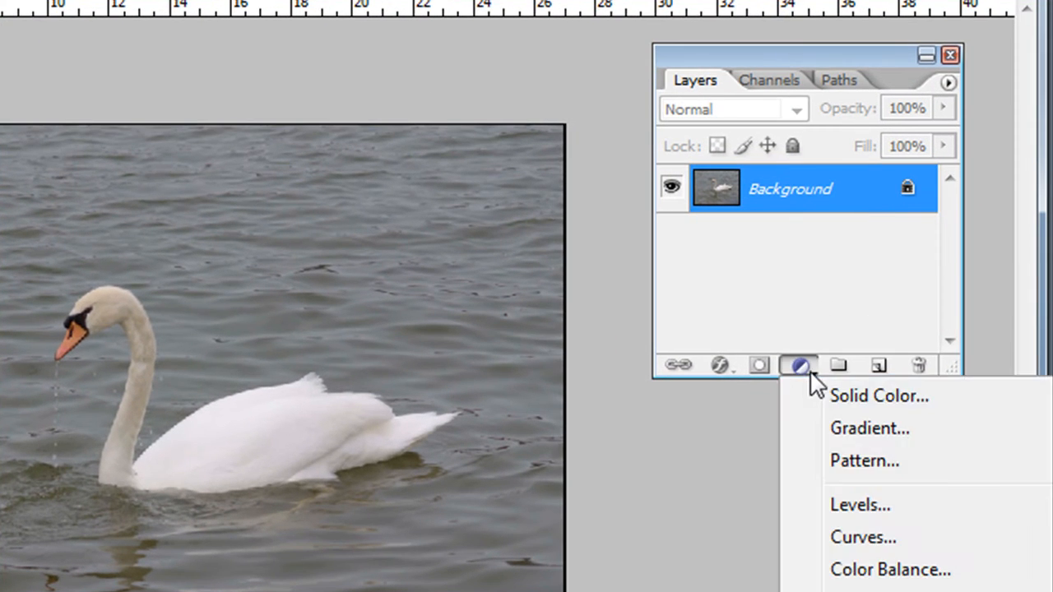
left_click(856, 506)
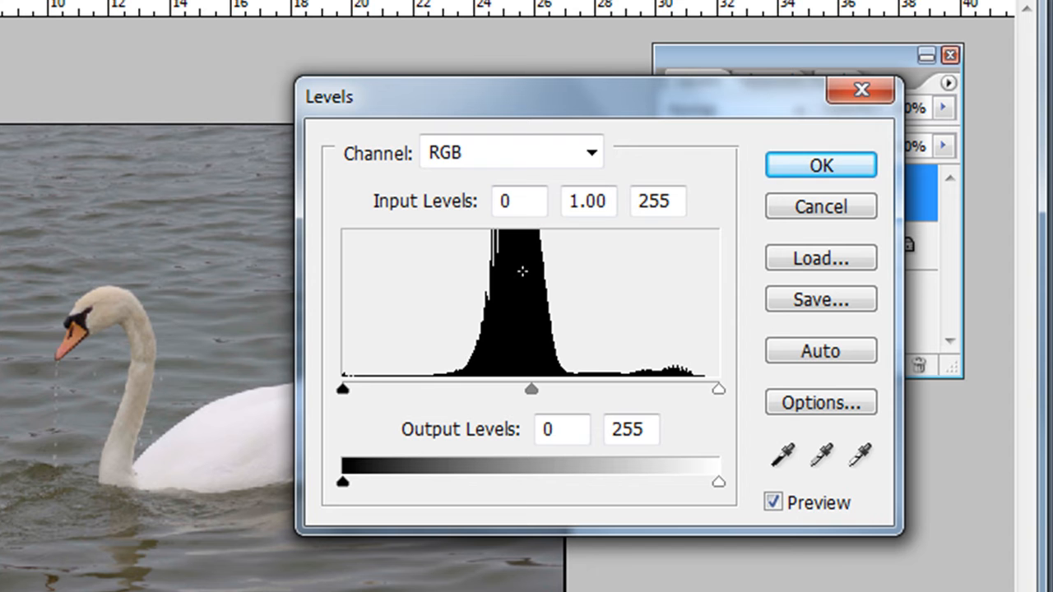
left_click_drag(543, 94, 695, 48)
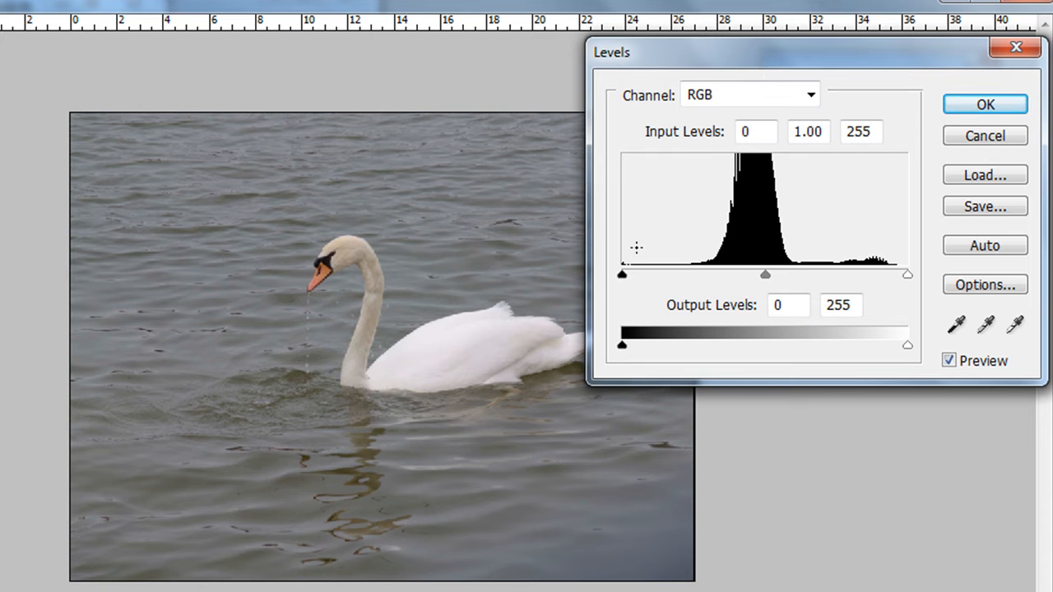
left_click_drag(764, 50, 700, 47)
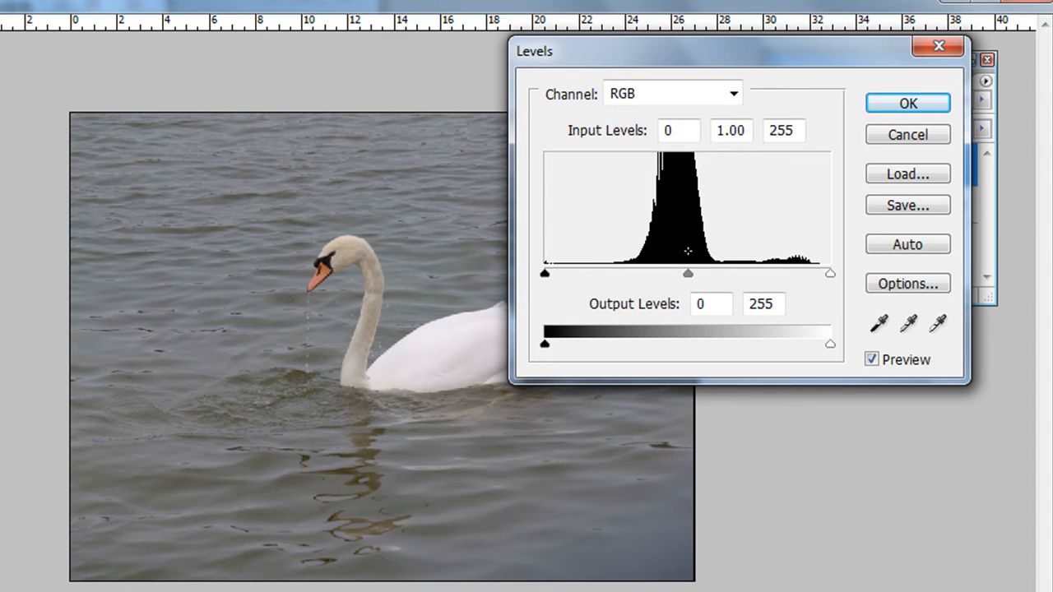
- Try a black input level of 77 with a white input level of 153, and return the white input to 255
left_click_drag(544, 275, 630, 305)
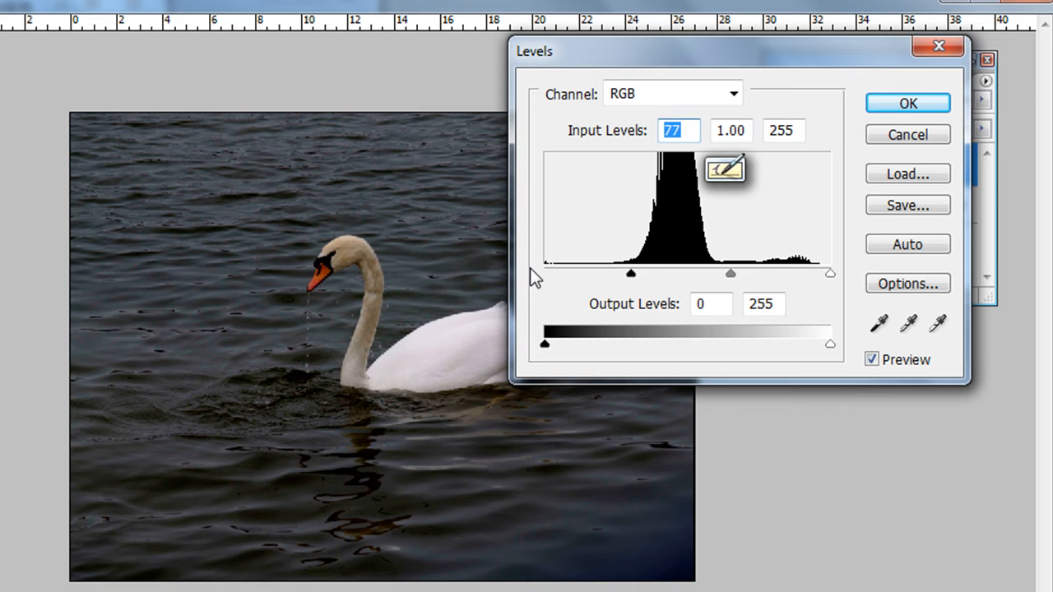
left_click_drag(825, 54, 812, 87)
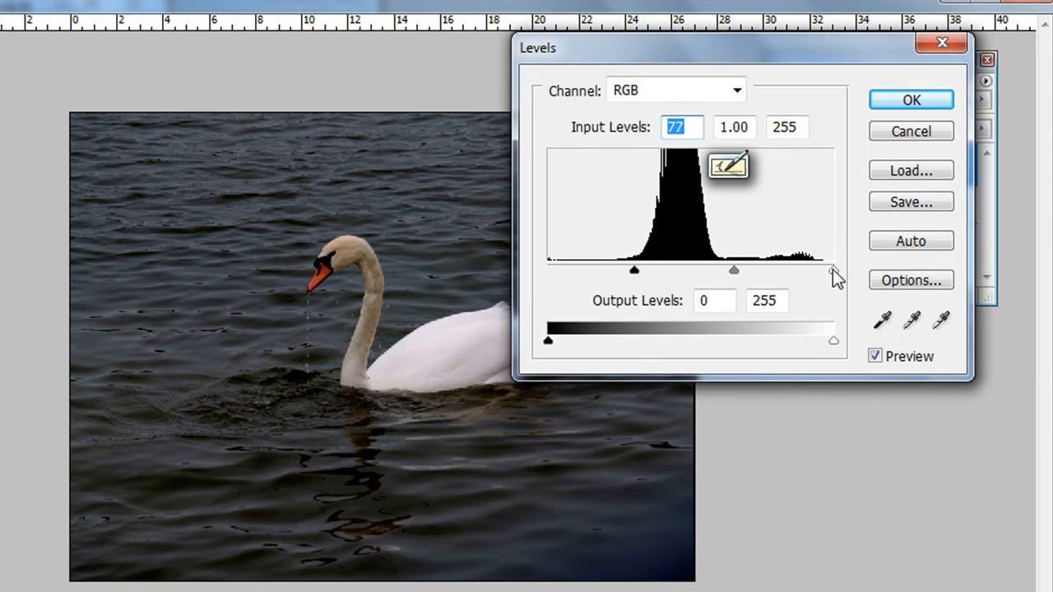
left_click_drag(835, 271, 722, 271)
left_click_drag(776, 51, 758, 76)
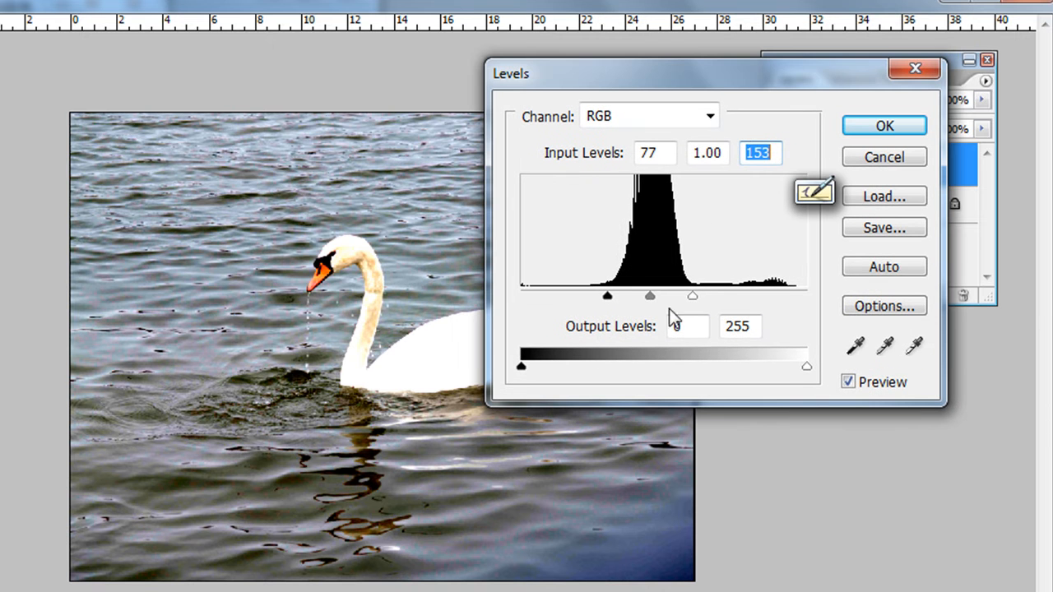
left_click_drag(695, 294, 829, 293)
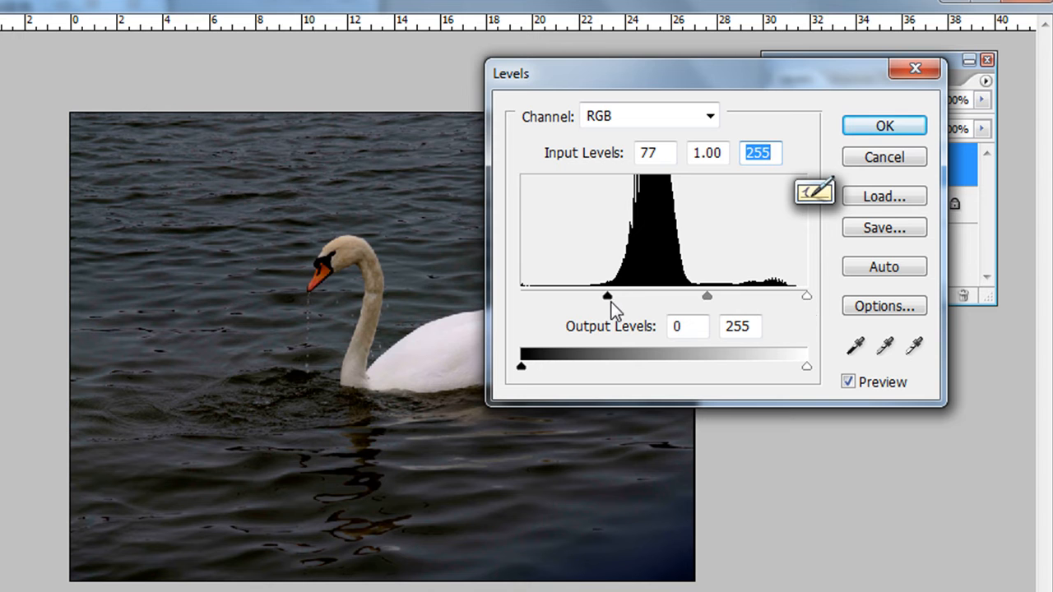
- Set the Levels black input to 63 and white input to 211, and compare the photo with and without the applied adjustment
left_click_drag(608, 298, 591, 298)
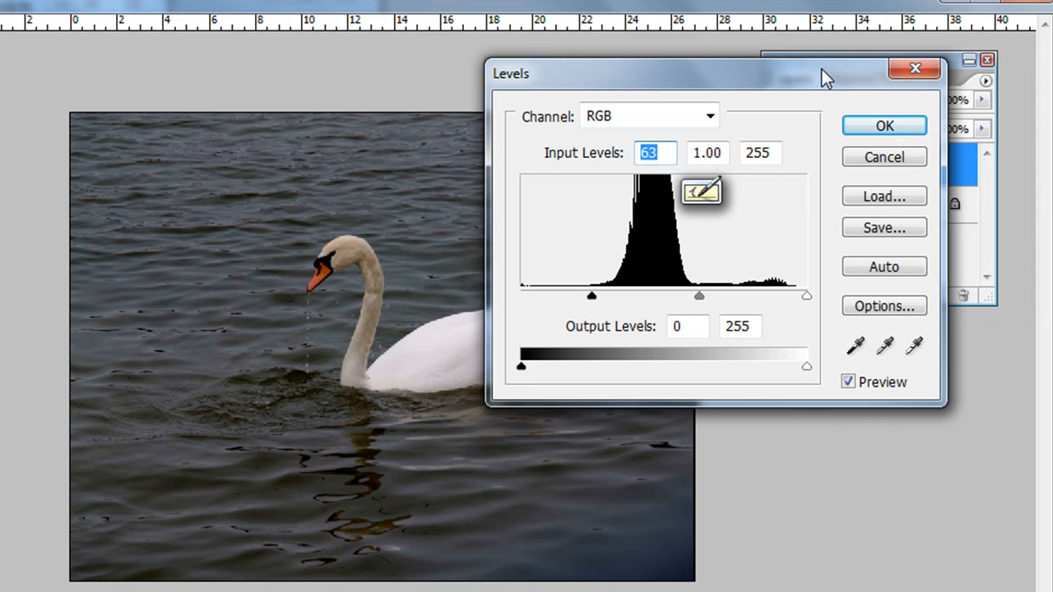
left_click_drag(829, 58, 838, 34)
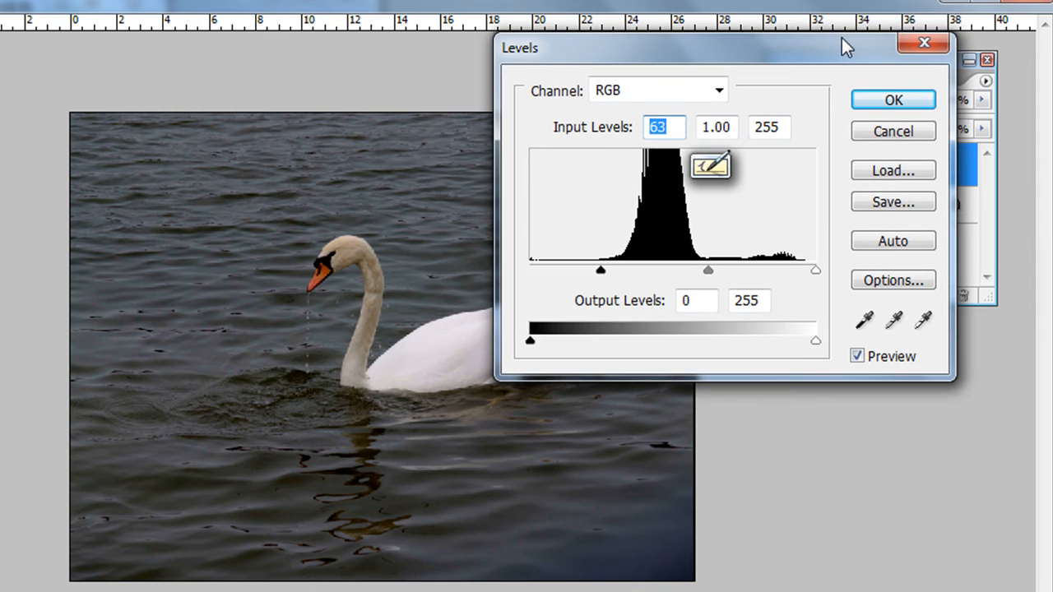
mouse_move(840, 51)
left_mouse_down()
mouse_move(910, 61)
mouse_move(923, 46)
left_mouse_up()
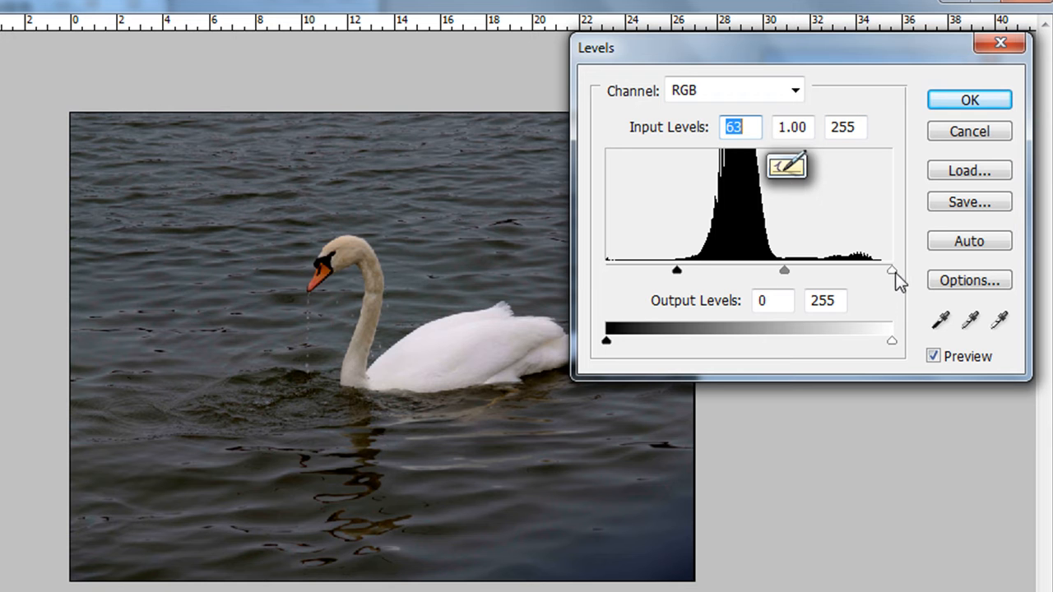
left_click_drag(893, 270, 846, 268)
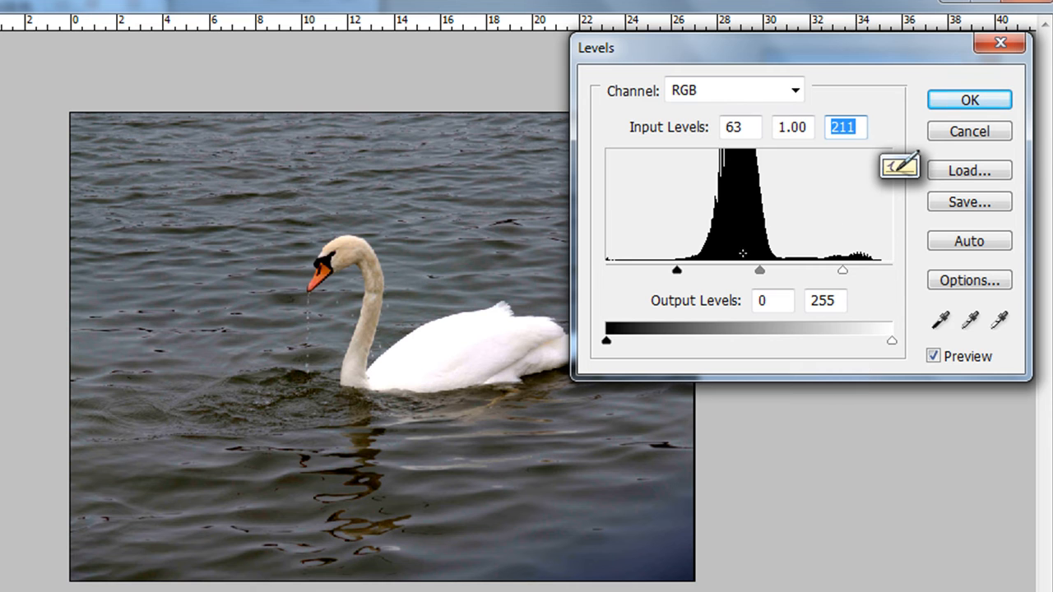
left_click(968, 100)
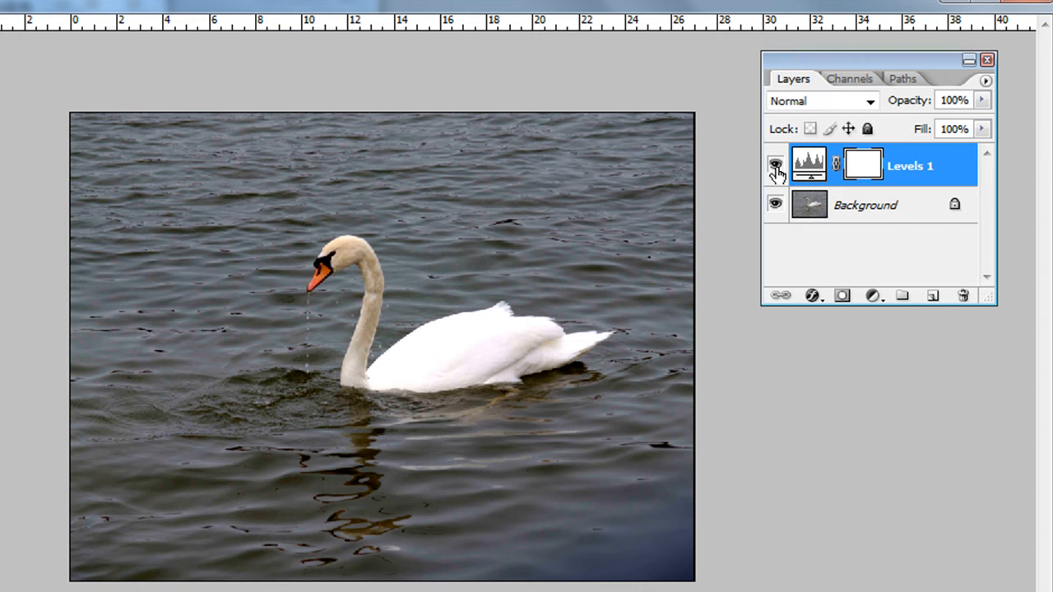
left_click(775, 168)
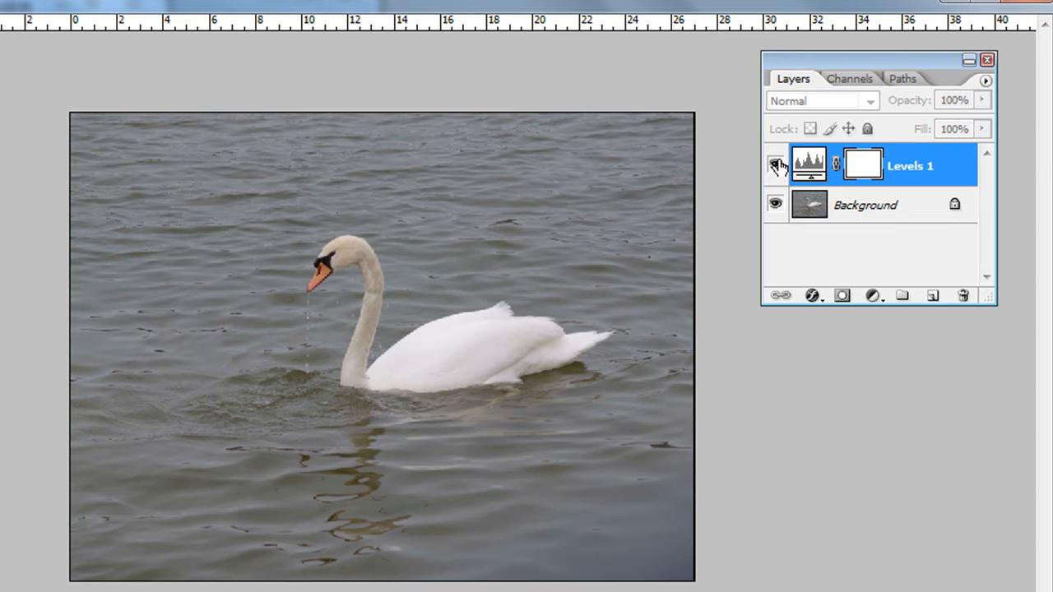
left_click(776, 168)
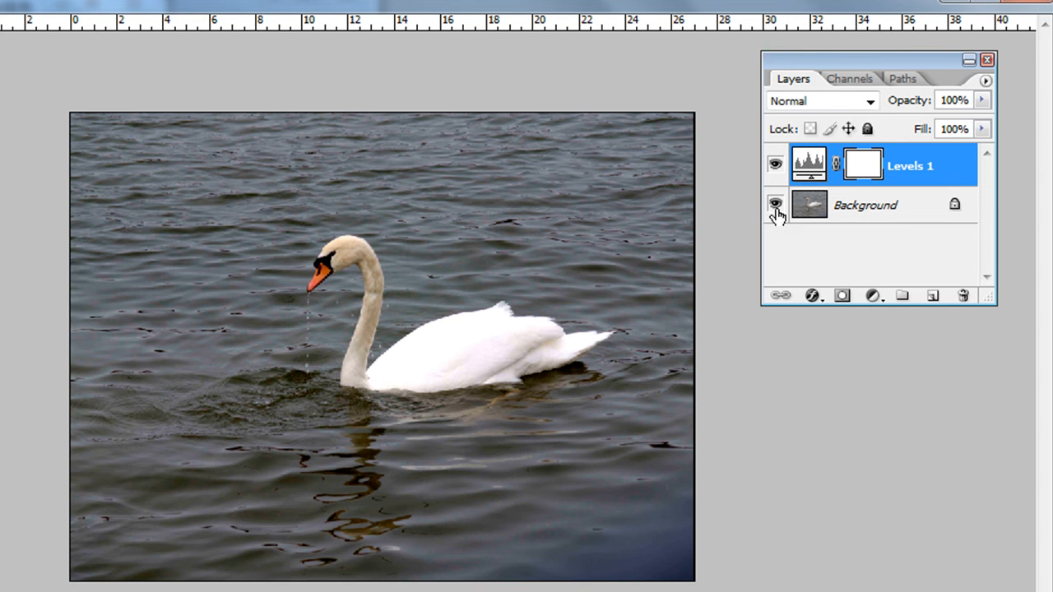
- Reopen the Levels adjustment layer's settings and reset the input levels to 0 for black and 255 for white
double_click(812, 167)
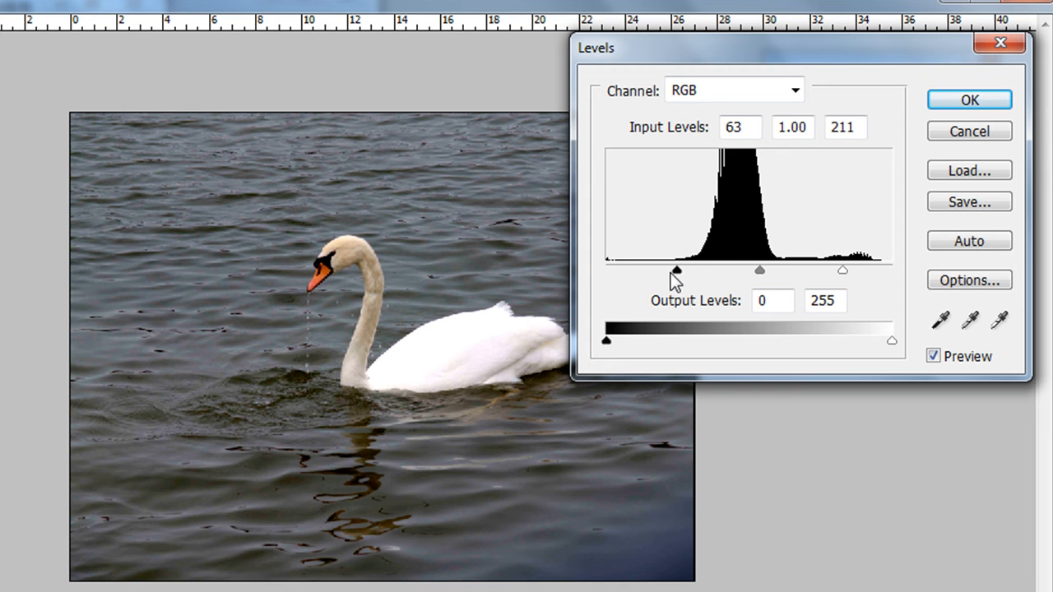
left_click_drag(677, 271, 595, 270)
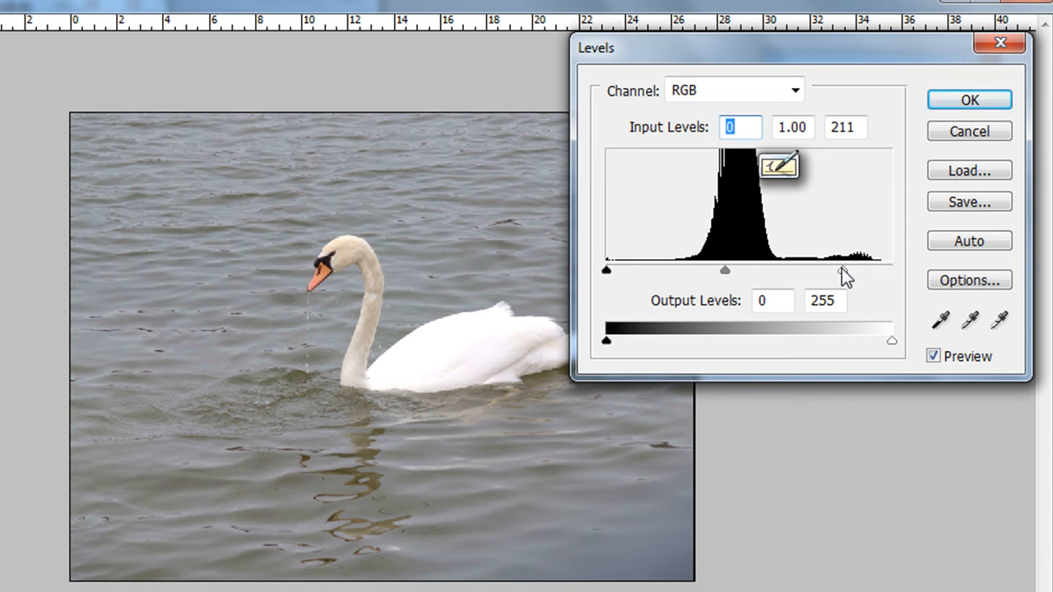
left_click_drag(843, 270, 898, 278)
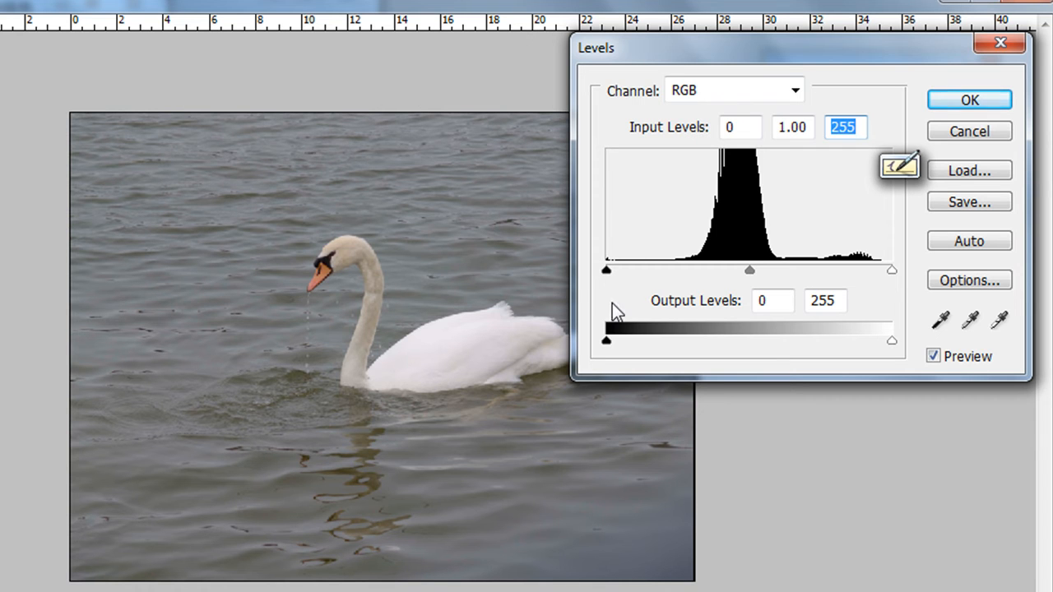
- Set the black input level to 69, using the clipping preview to judge the shadows
key("alt")
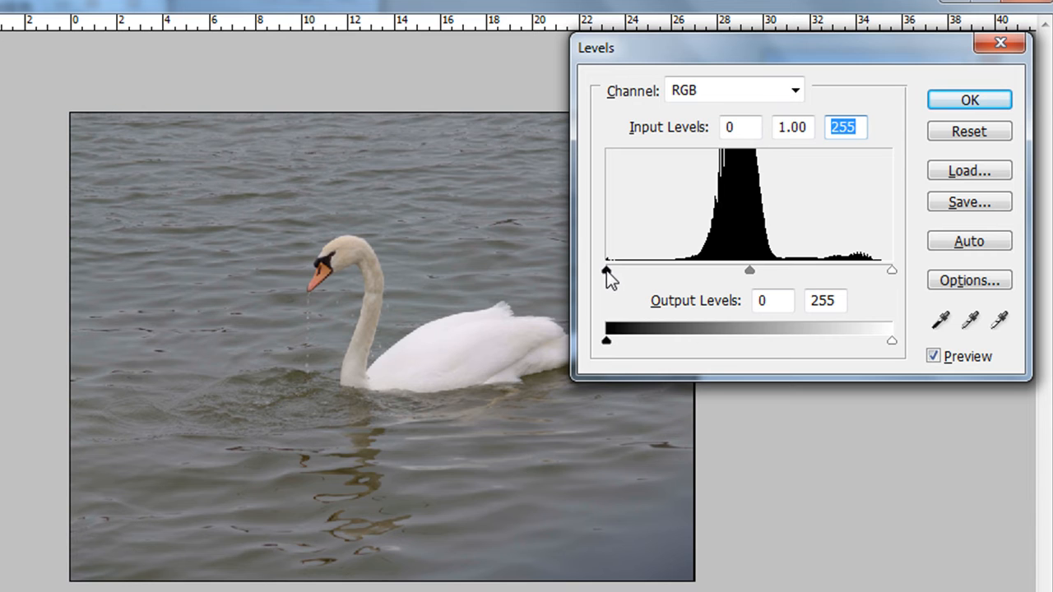
mouse_move(606, 270)
left_mouse_down()
mouse_move(618, 277)
mouse_move(607, 278)
left_mouse_up()
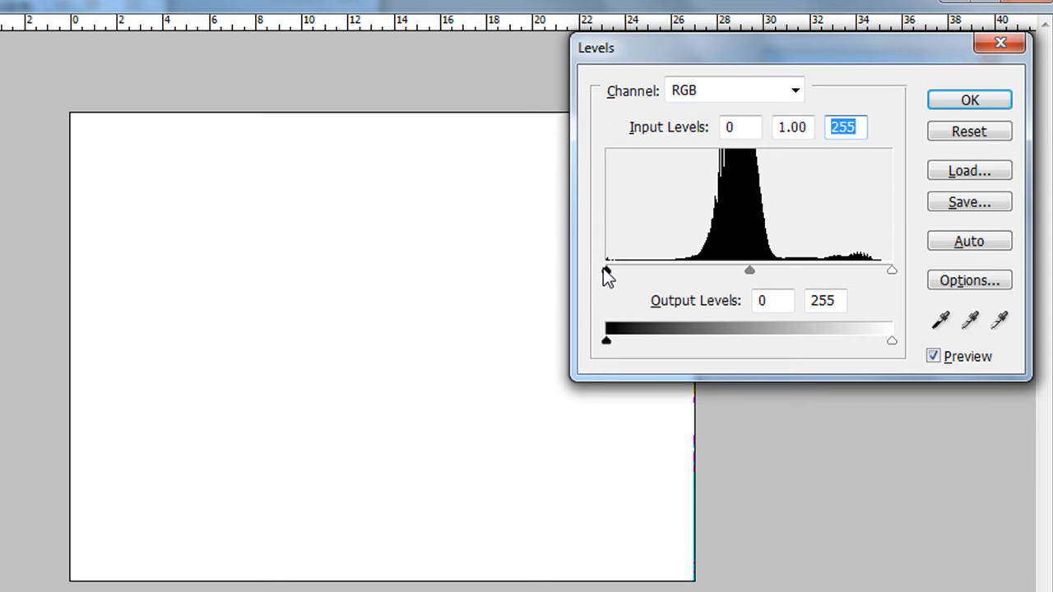
left_click_drag(606, 270, 633, 267)
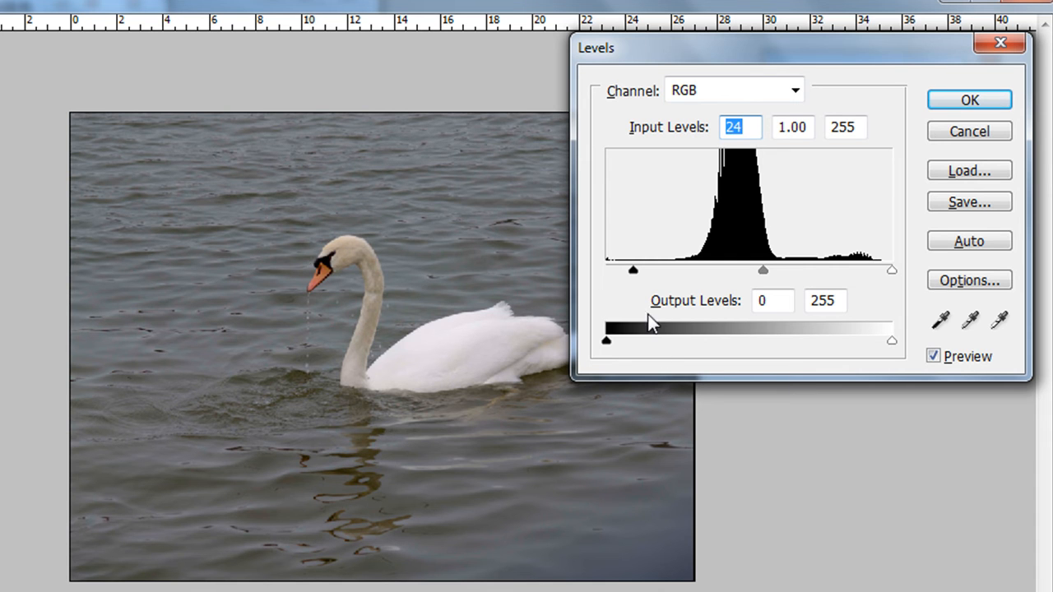
key("alt")
left_click_drag(633, 270, 675, 276)
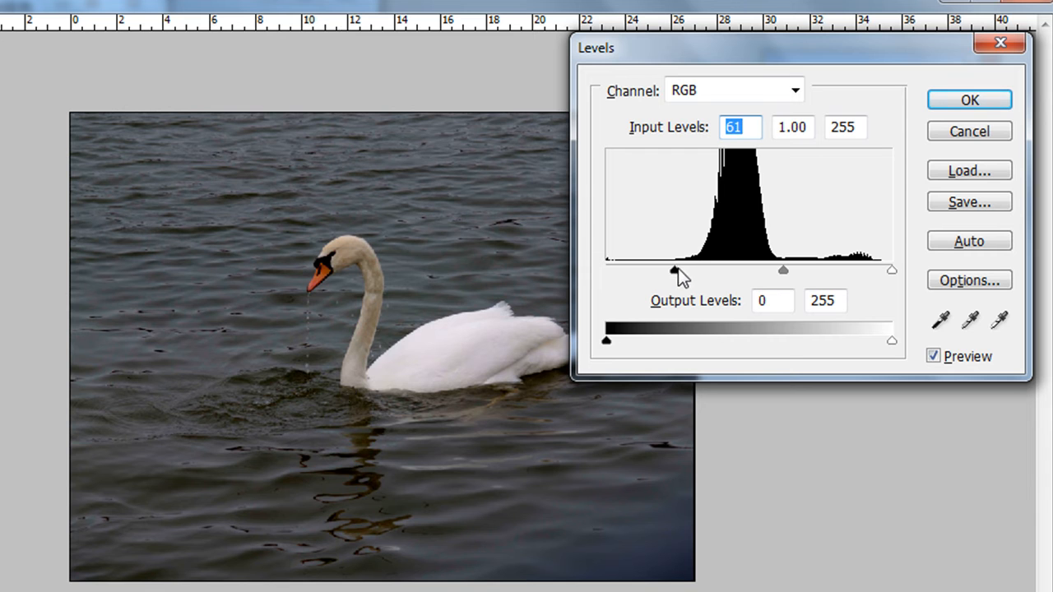
key("alt")
left_click_drag(672, 270, 682, 271)
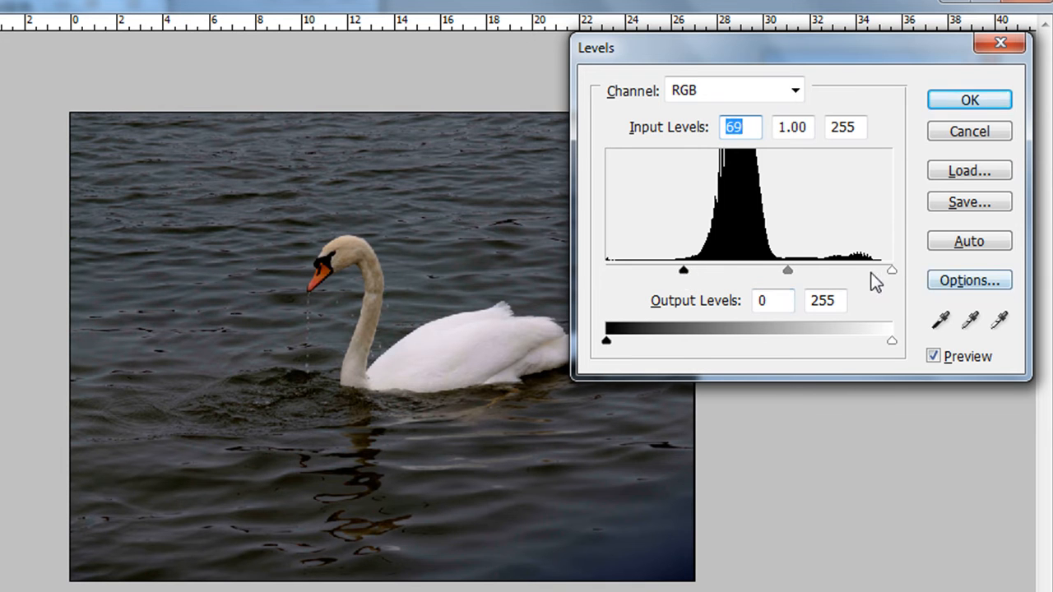
- Set the white input level to 237, using the clipping preview to judge the highlights
key("alt")
left_click(894, 269, "alt")
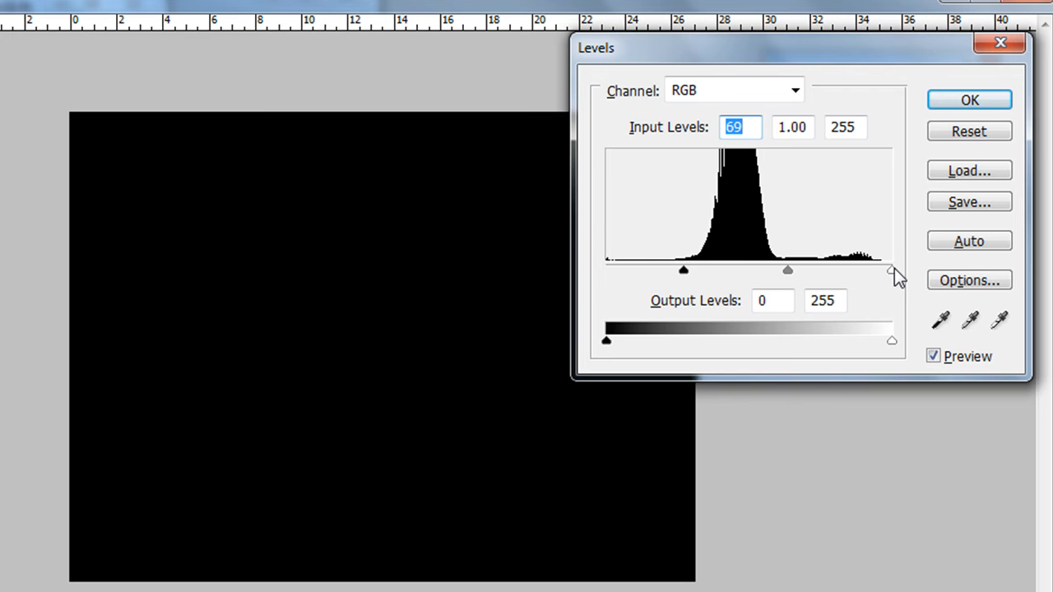
left_click_drag(894, 269, 872, 280)
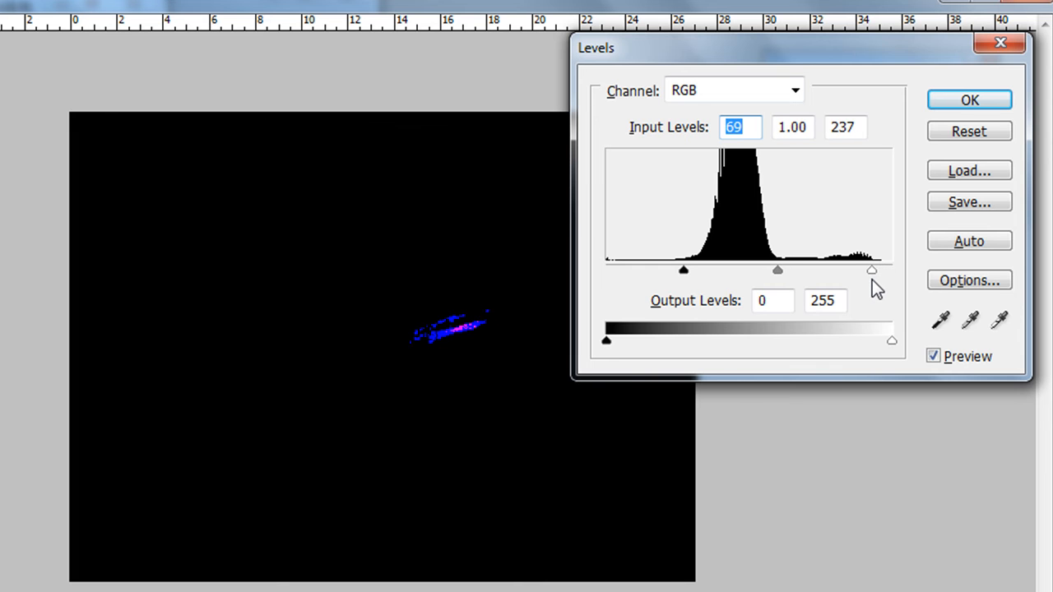
left_click_drag(872, 279, 872, 279)
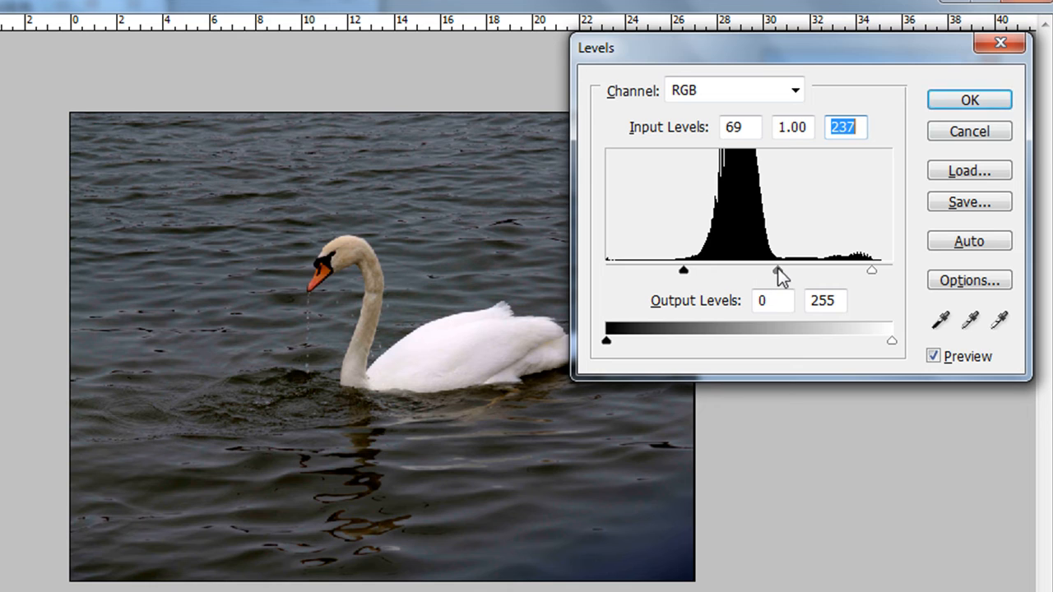
- Set the midtone input level to 0.93 to slightly darken the photo
mouse_move(779, 269)
left_mouse_down()
mouse_move(817, 271)
mouse_move(777, 270)
left_mouse_up()
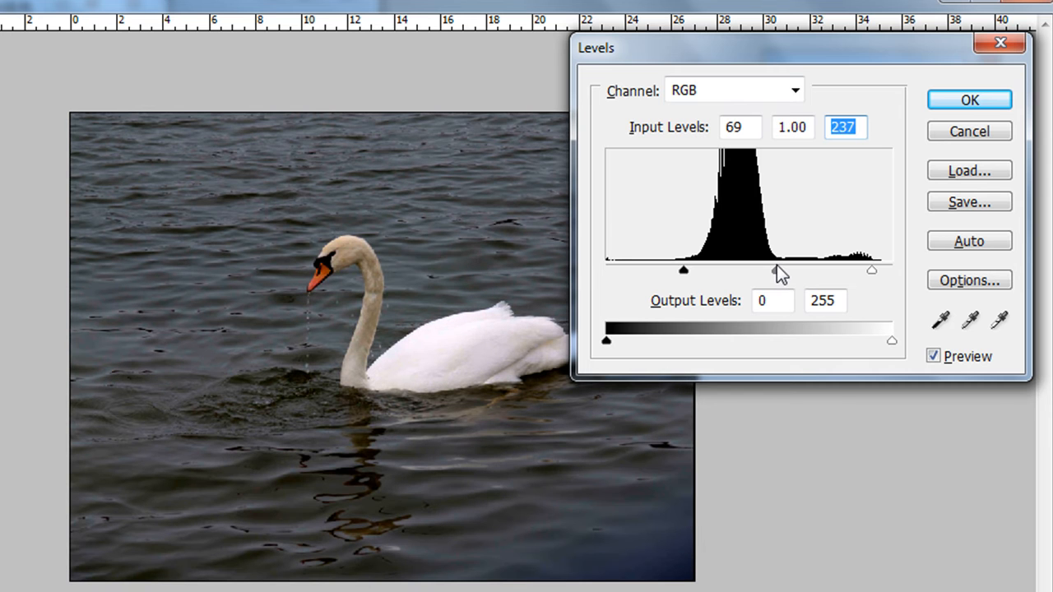
left_click(792, 127)
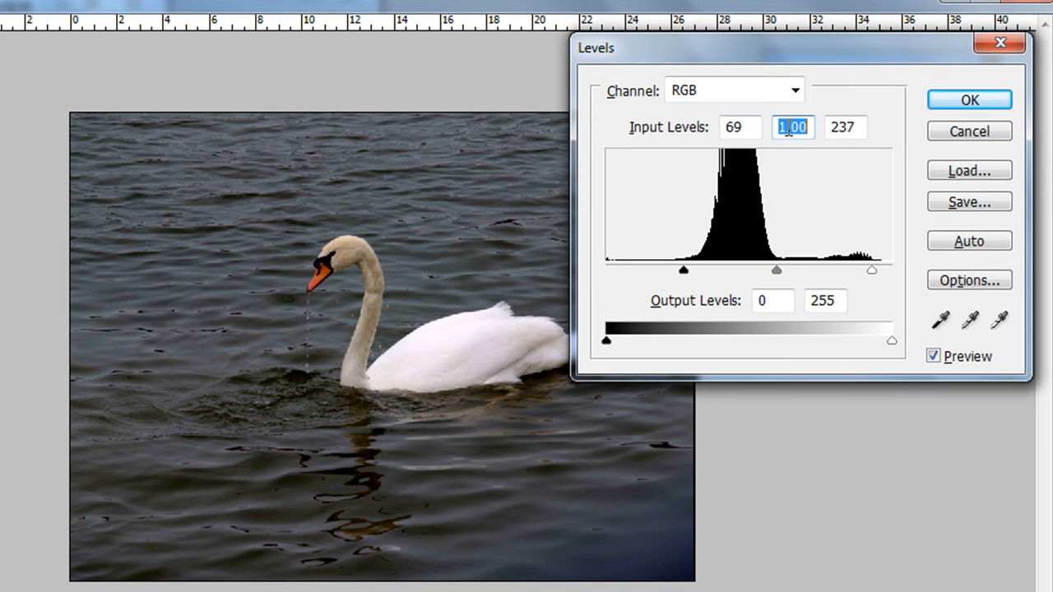
mouse_move(774, 267)
left_mouse_down()
mouse_move(790, 276)
mouse_move(782, 272)
left_mouse_up()
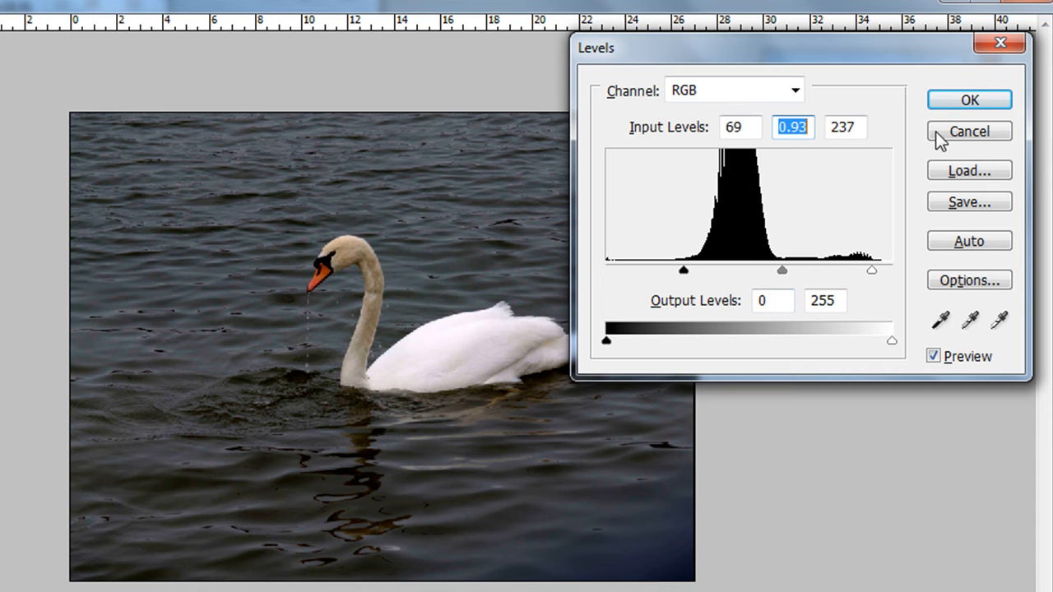
- Apply the Levels settings and compare the swan photo with and without the Levels 1 layer
left_click(971, 100)
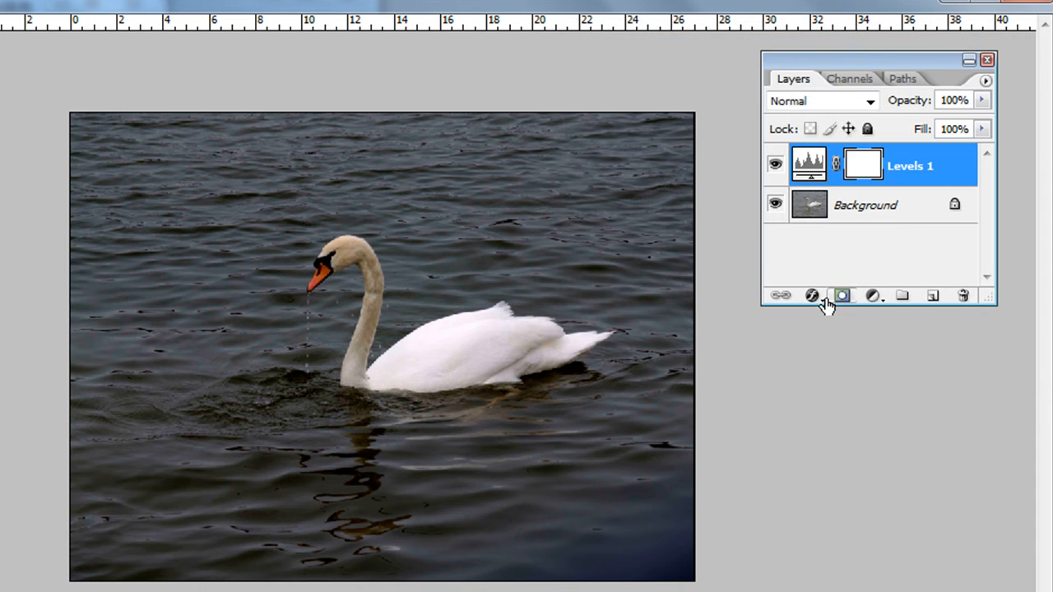
left_click(774, 165)
left_click(775, 166)
- Add a layer named "dodge and burn" in Soft Light mode at 100% opacity, filled with the neutral 50% gray
left_click_drag(293, 213, 417, 385)
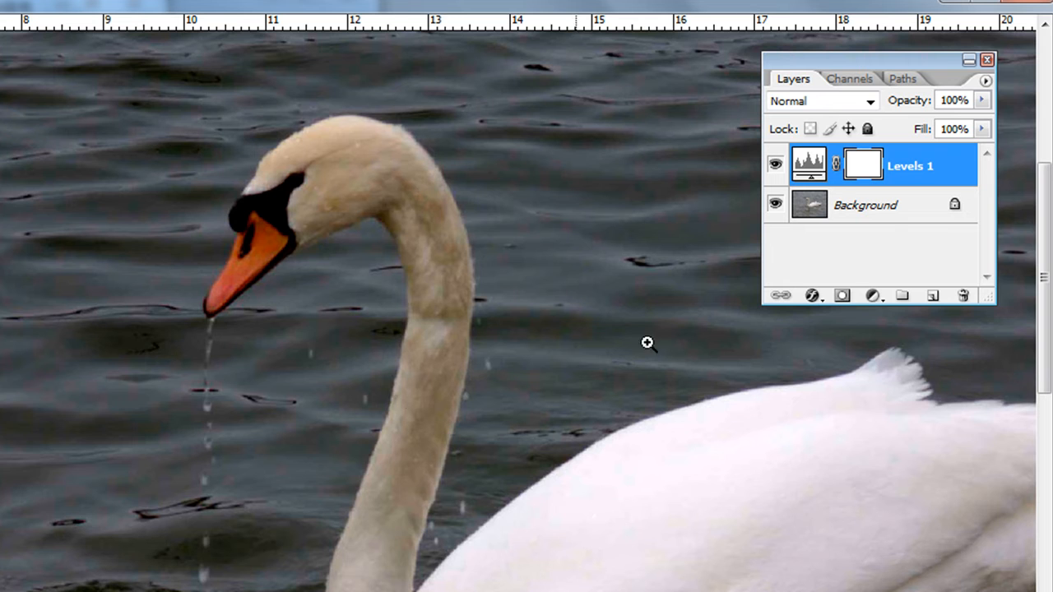
mouse_move(1044, 311)
left_mouse_down()
mouse_move(1044, 362)
mouse_move(1044, 322)
left_mouse_up()
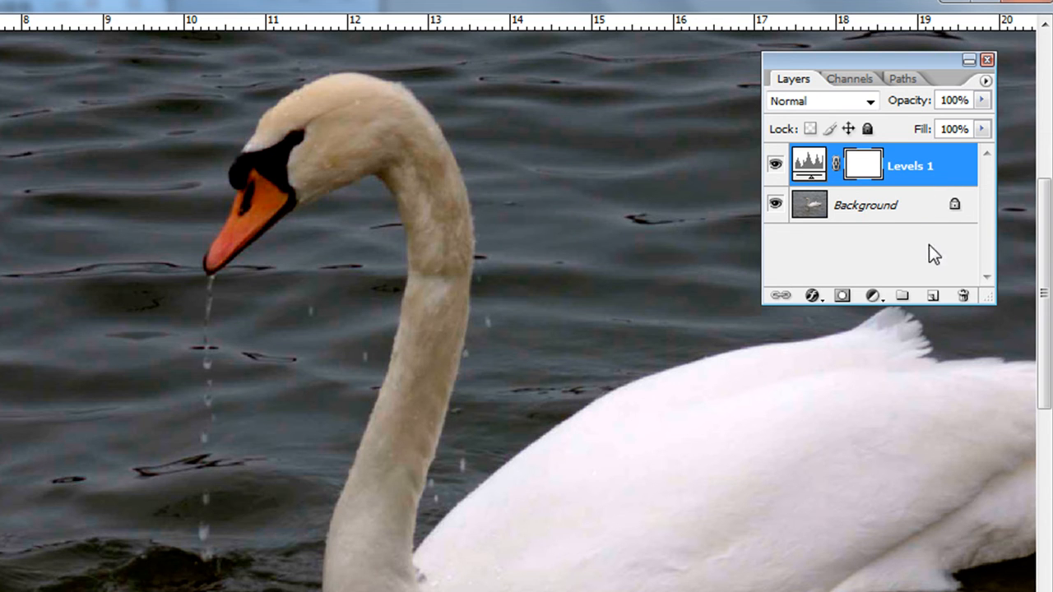
left_click(936, 297, "alt")
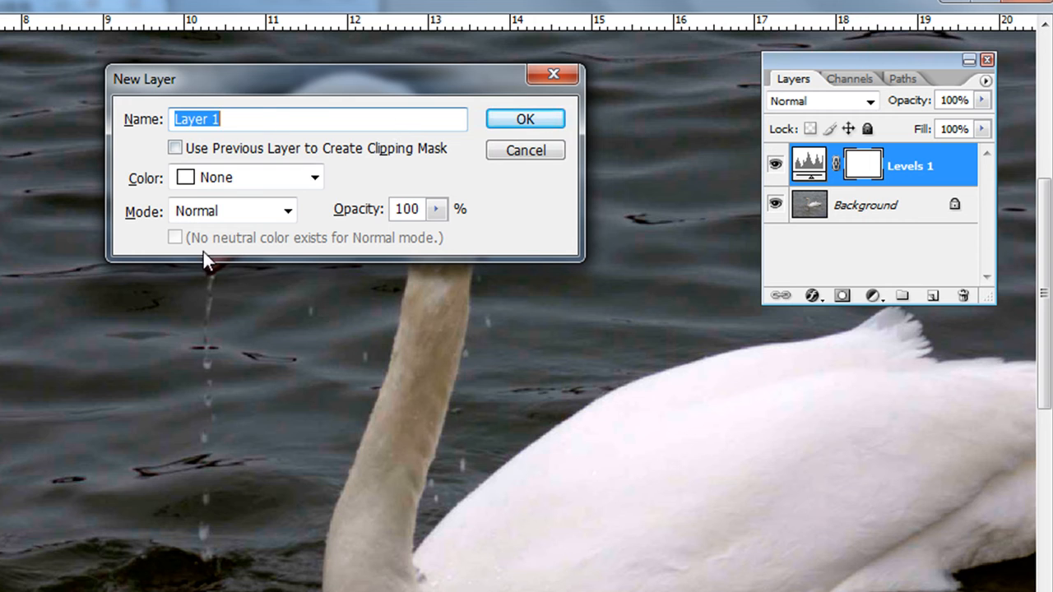
left_click(288, 212)
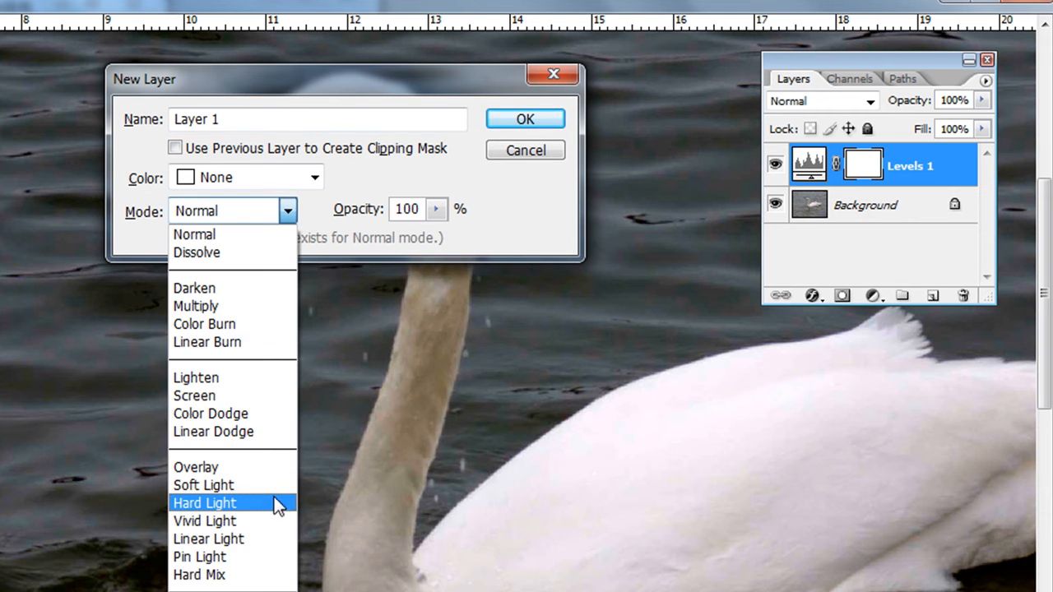
left_click(271, 484)
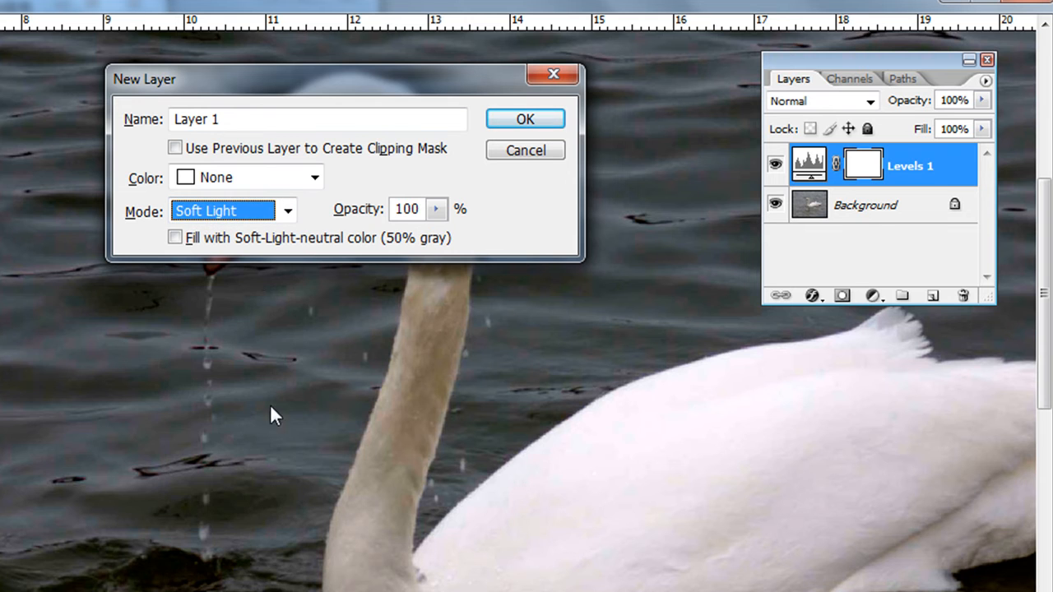
left_click(175, 238)
left_click(226, 120)
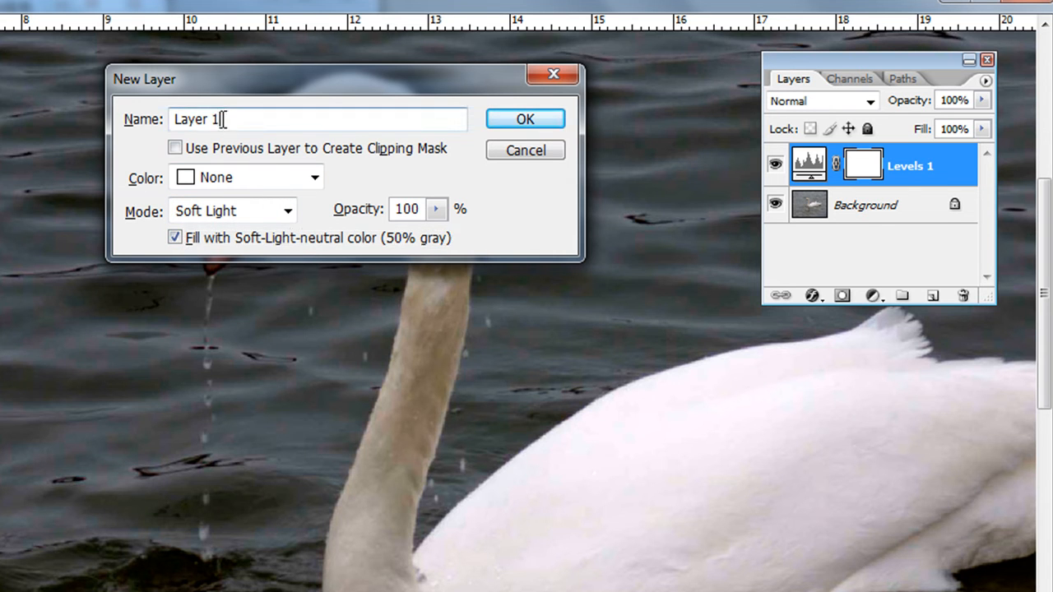
left_click_drag(226, 119, 123, 141)
type("d")
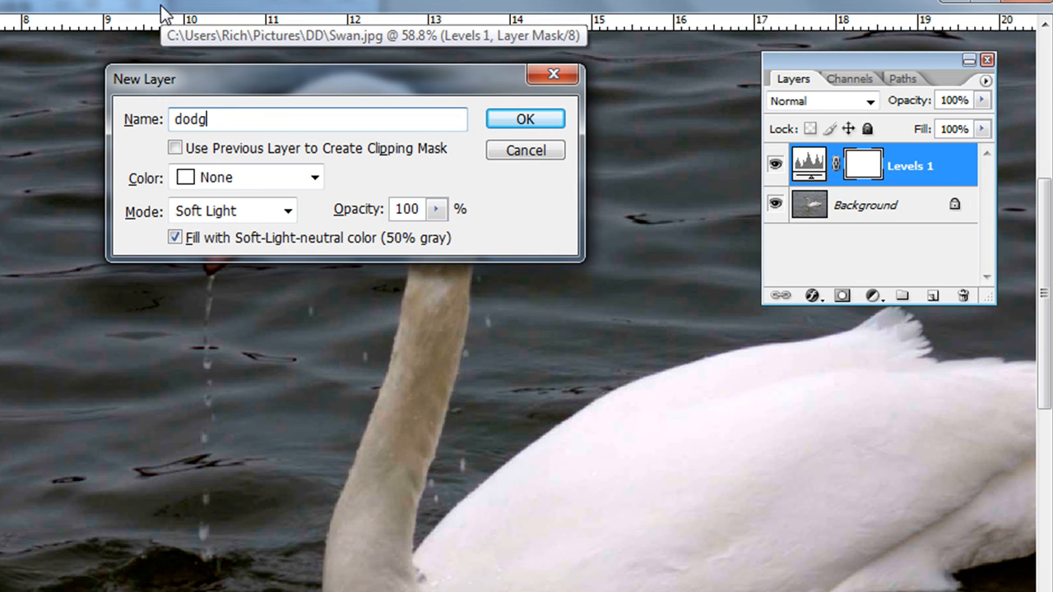
type("odge and burn")
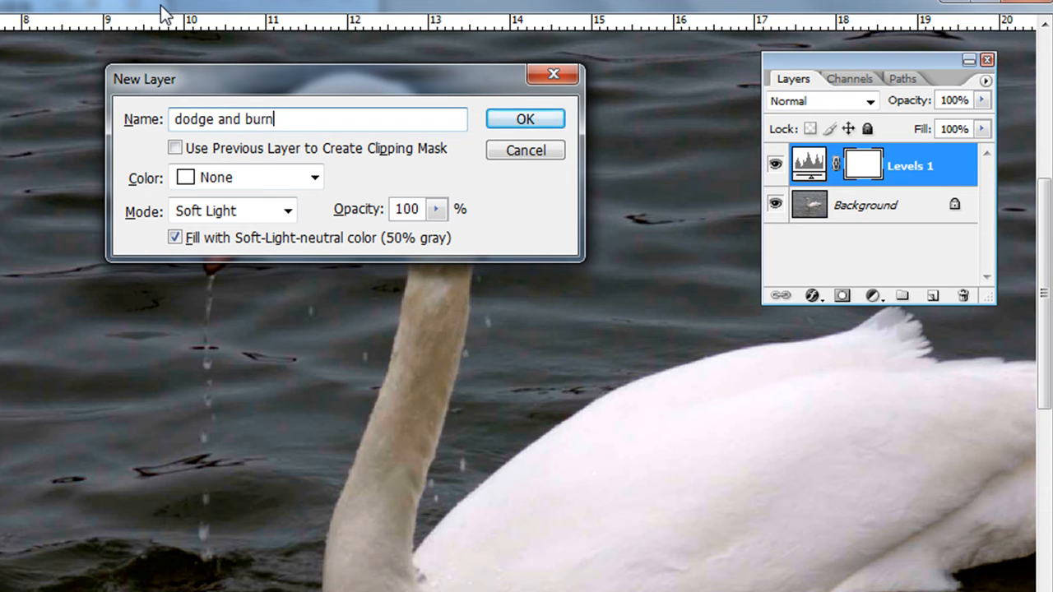
left_click(531, 125)
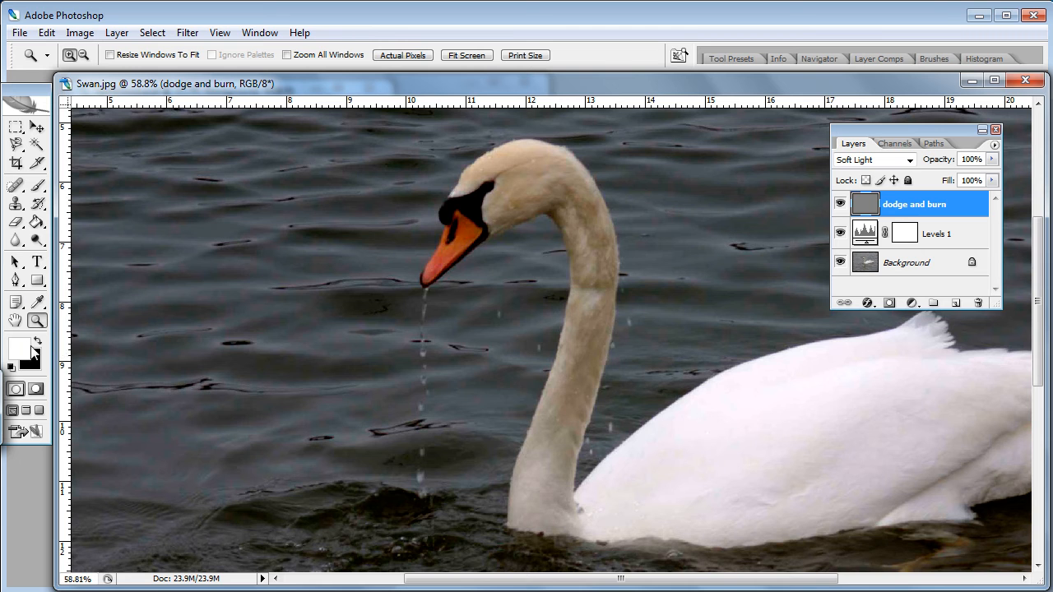
- Choose the Brush tool and set its Other Dynamics opacity jitter control to Pen Pressure
left_click(36, 186)
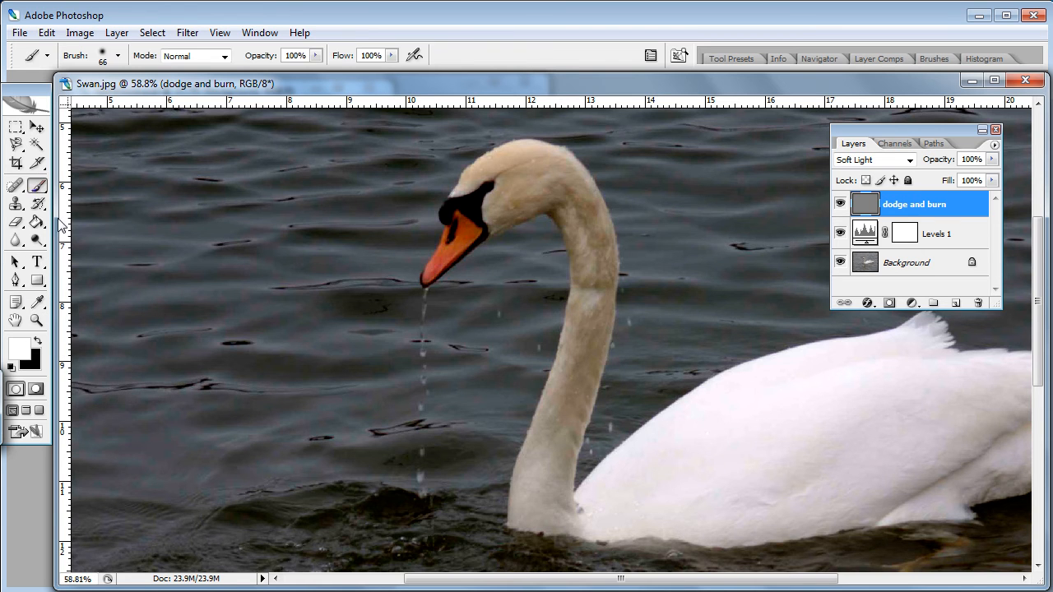
left_click(265, 33)
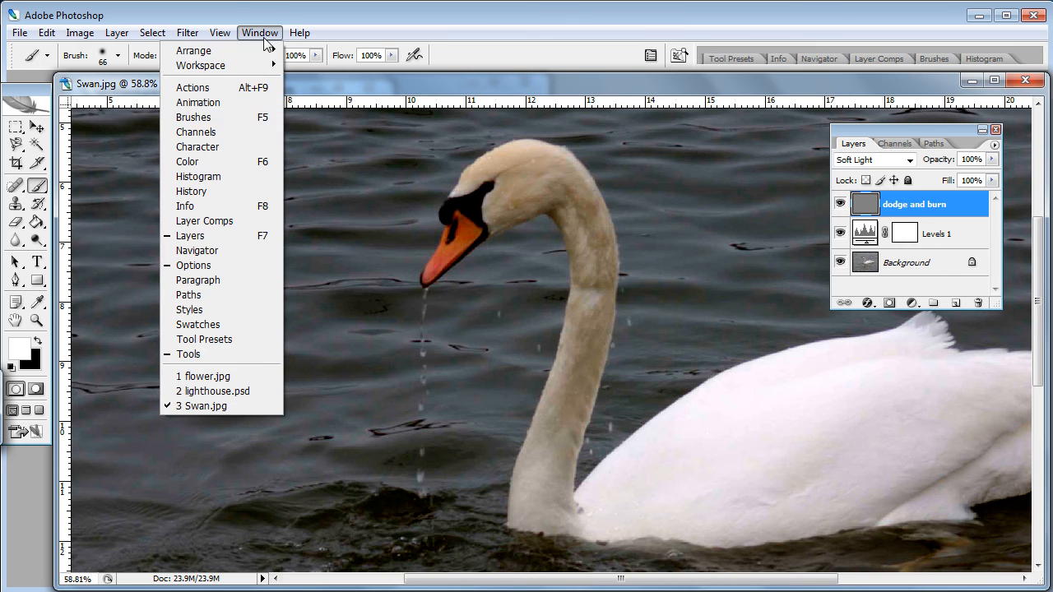
left_click(266, 116)
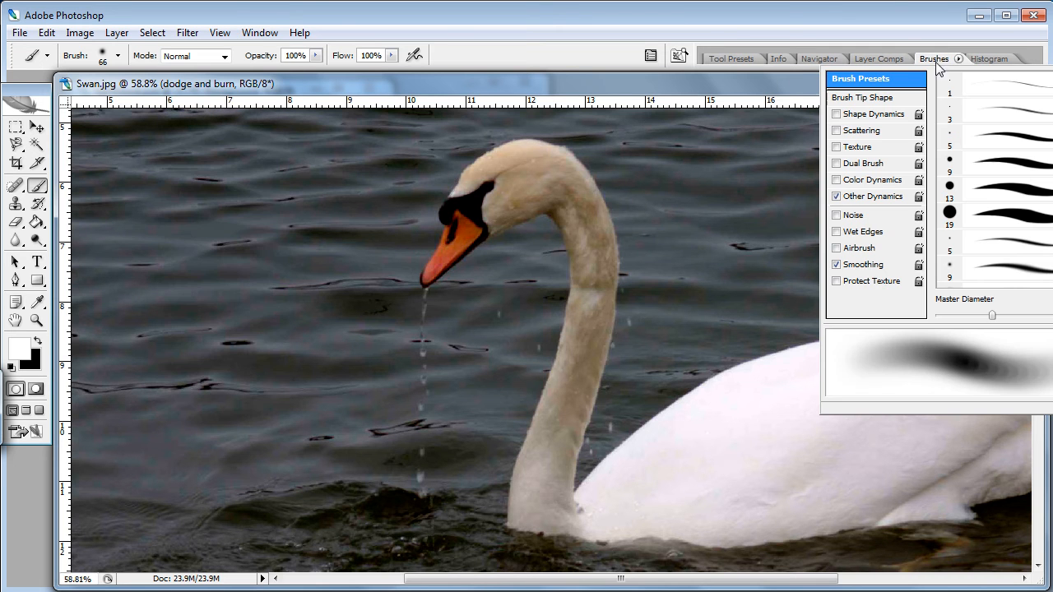
mouse_move(940, 60)
left_mouse_down()
mouse_move(764, 119)
mouse_move(285, 230)
mouse_move(120, 160)
left_mouse_up()
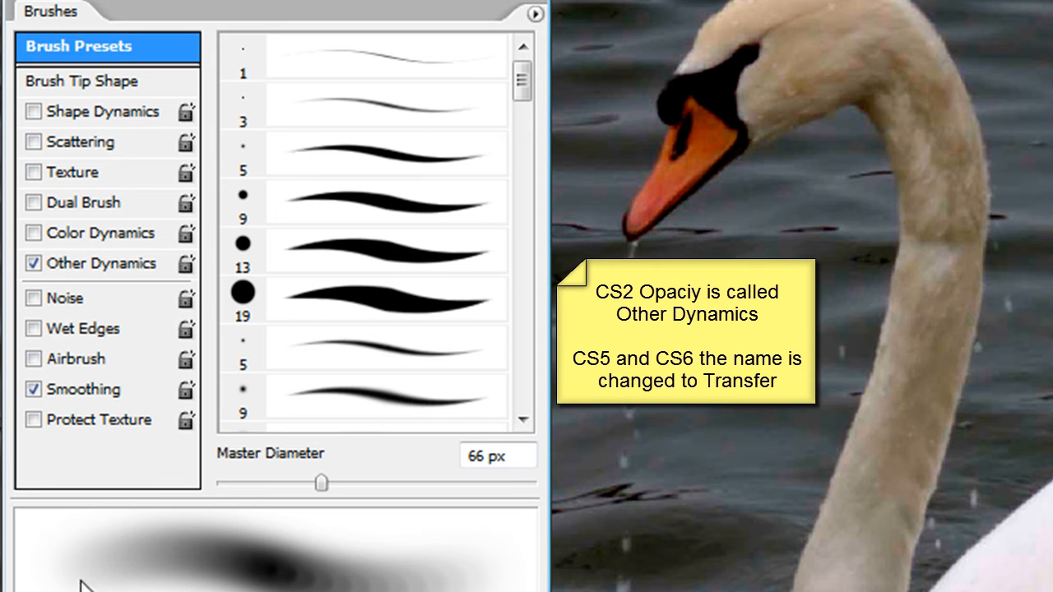
left_click(90, 263)
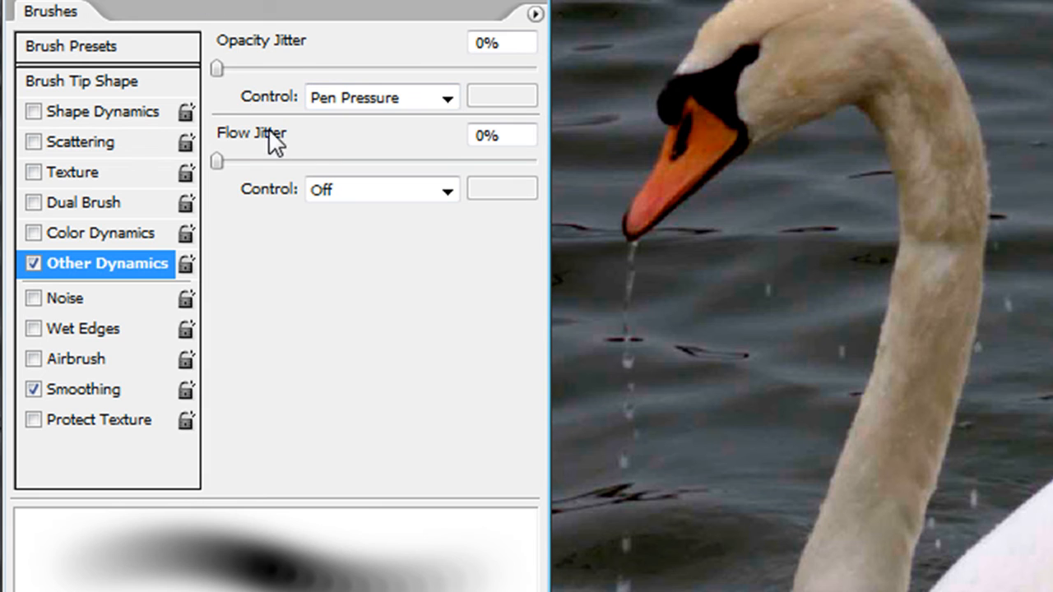
left_click(448, 98)
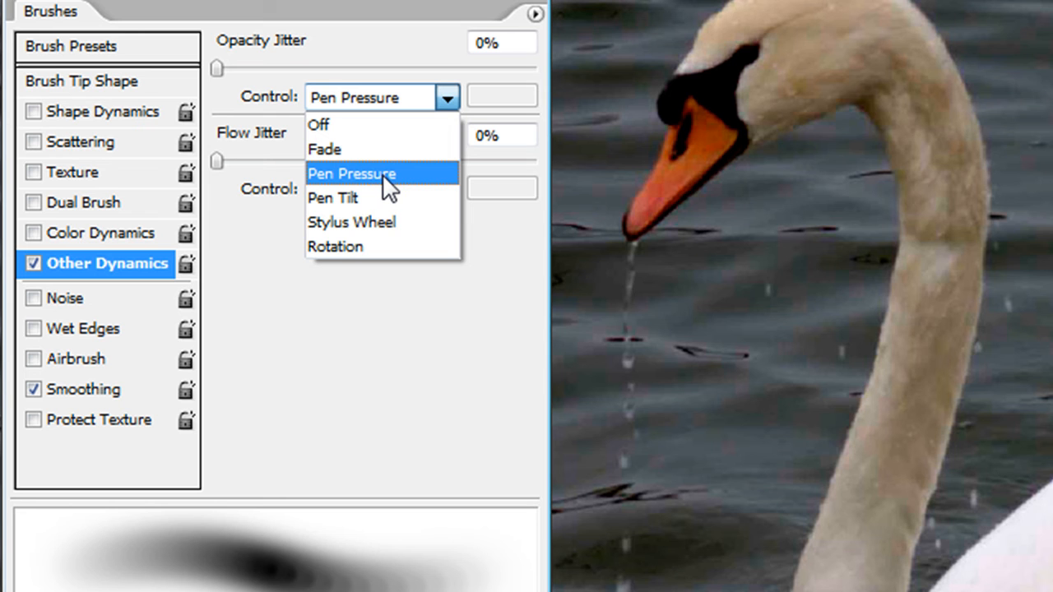
left_click(383, 174)
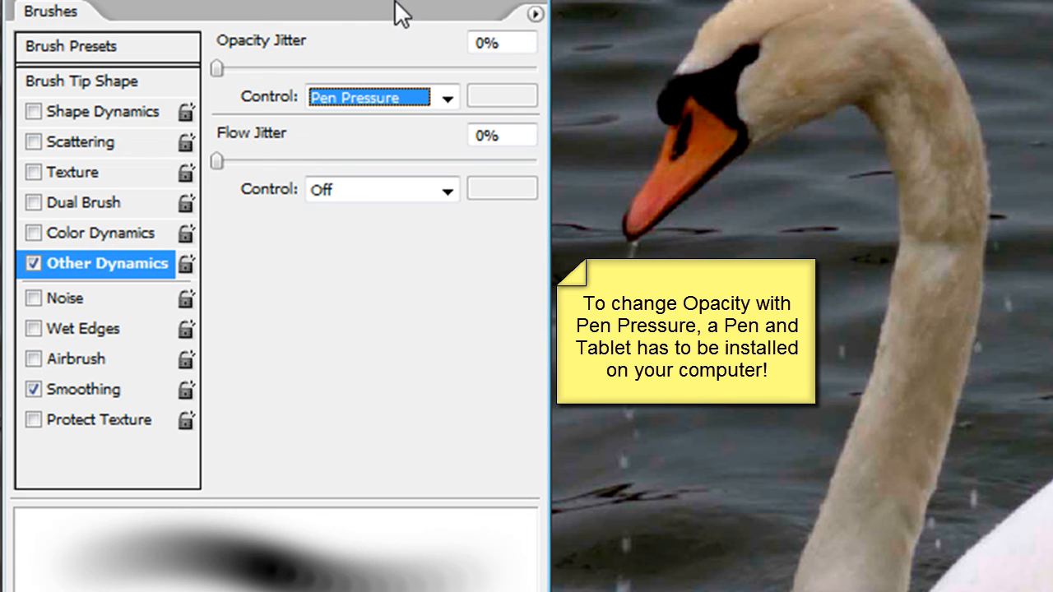
left_click(535, 14)
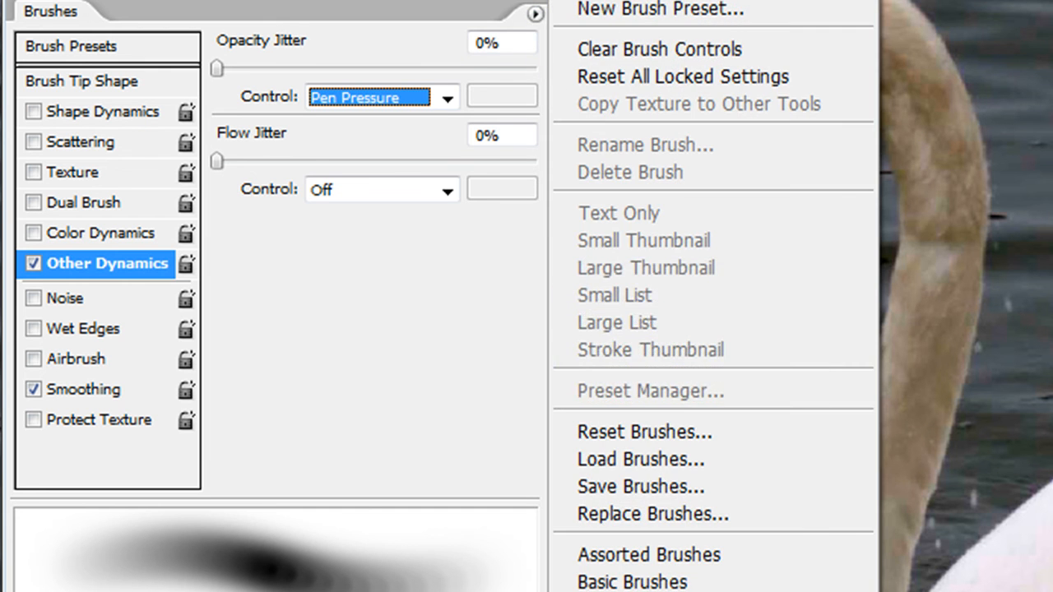
key("Escape")
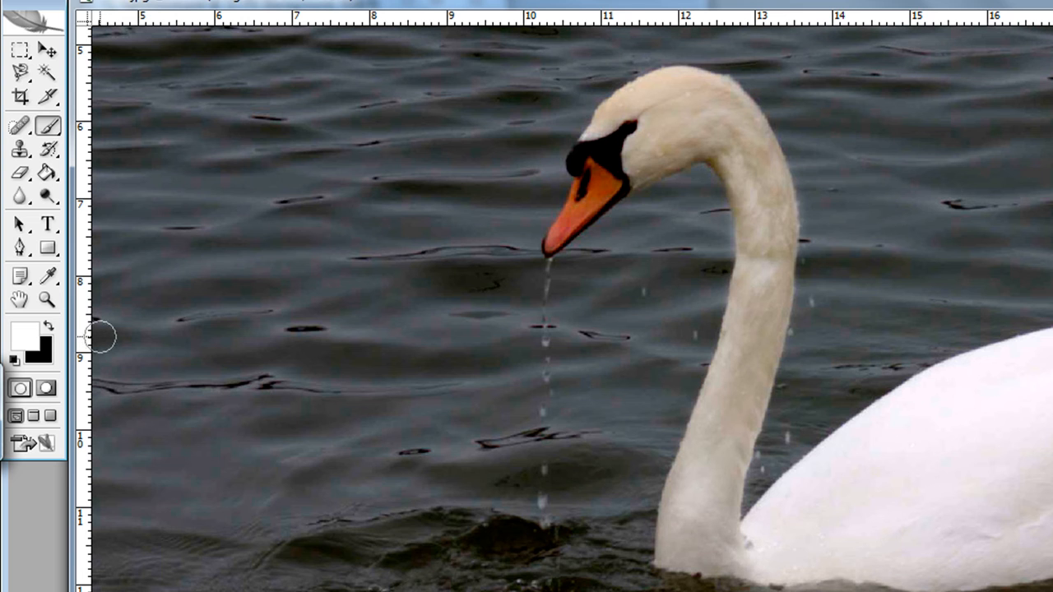
- Swap the foreground colour to black and paint over the swan's body and wing on the dodge and burn layer to darken the feathers
left_click(48, 326)
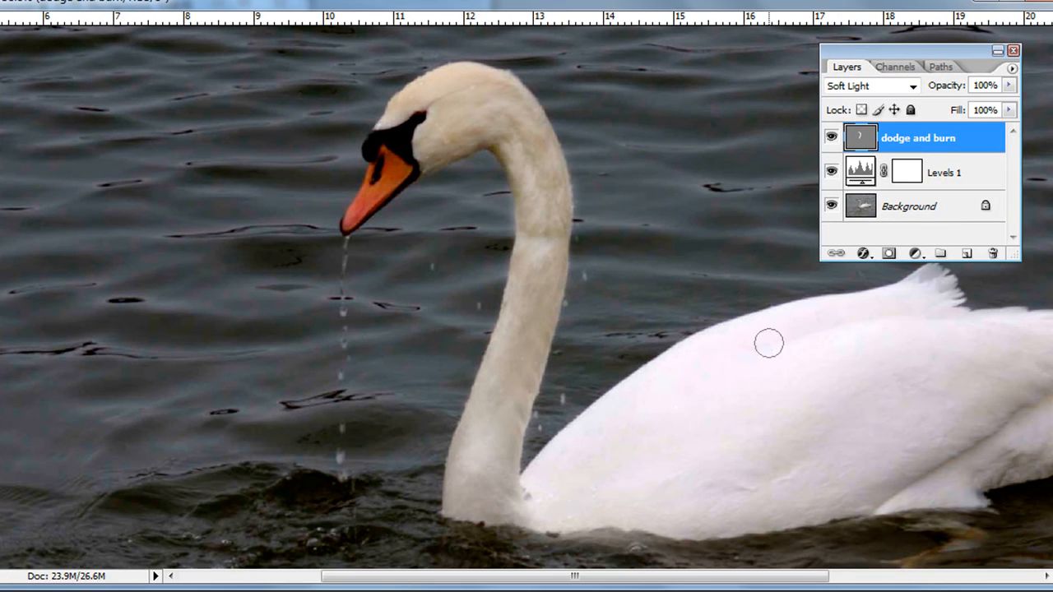
mouse_move(756, 339)
left_mouse_down()
mouse_move(696, 365)
mouse_move(594, 444)
mouse_move(647, 395)
left_mouse_up()
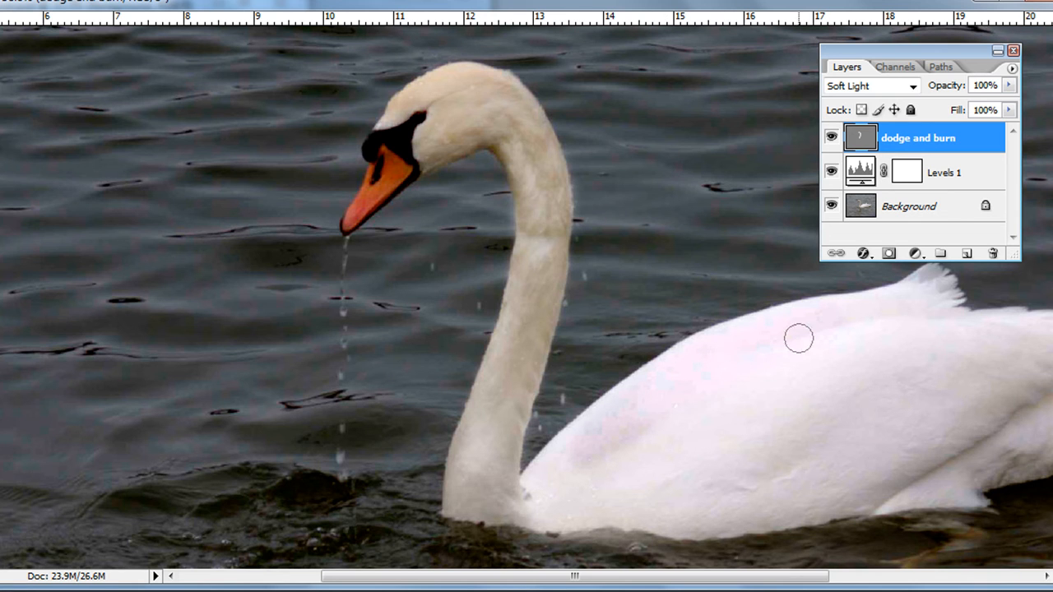
mouse_move(848, 346)
left_mouse_down()
mouse_move(833, 372)
mouse_move(866, 364)
mouse_move(732, 450)
mouse_move(692, 450)
mouse_move(730, 438)
mouse_move(718, 458)
mouse_move(851, 427)
mouse_move(877, 475)
mouse_move(1030, 402)
mouse_move(1002, 411)
mouse_move(1013, 381)
mouse_move(1000, 345)
mouse_move(859, 374)
mouse_move(972, 410)
mouse_move(987, 493)
mouse_move(915, 469)
mouse_move(903, 506)
mouse_move(1031, 391)
left_mouse_up()
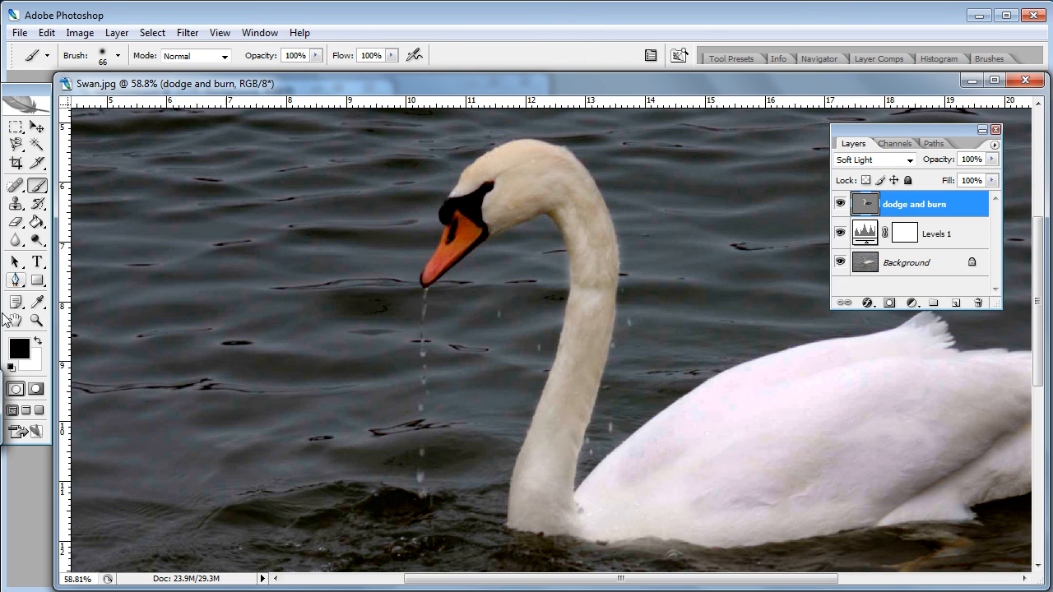
- Fit the whole photo in view and compare it with and without the Levels 1 and dodge and burn layers
double_click(15, 320)
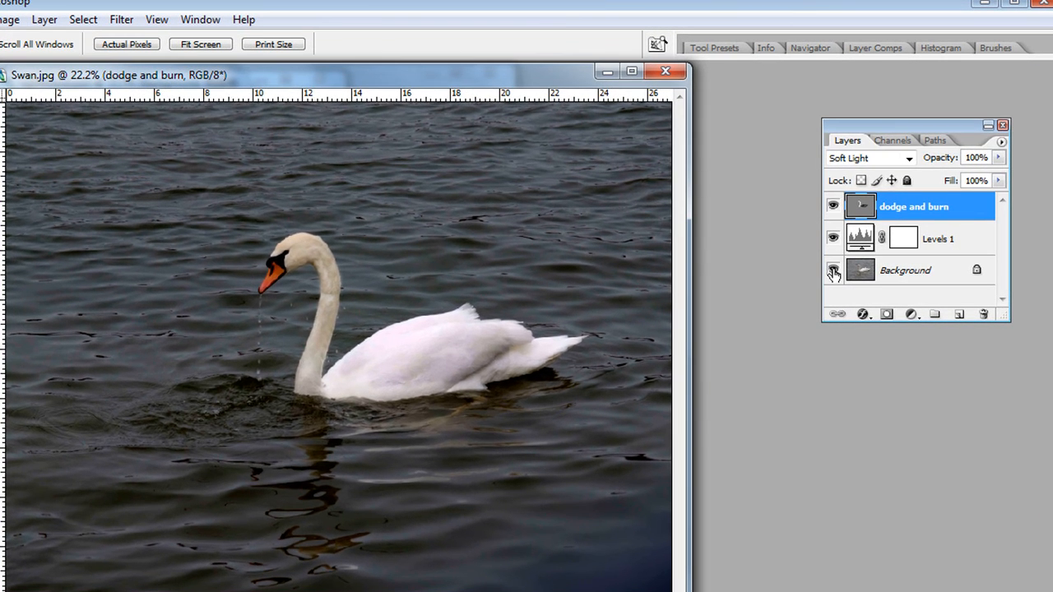
left_click(840, 263, "alt")
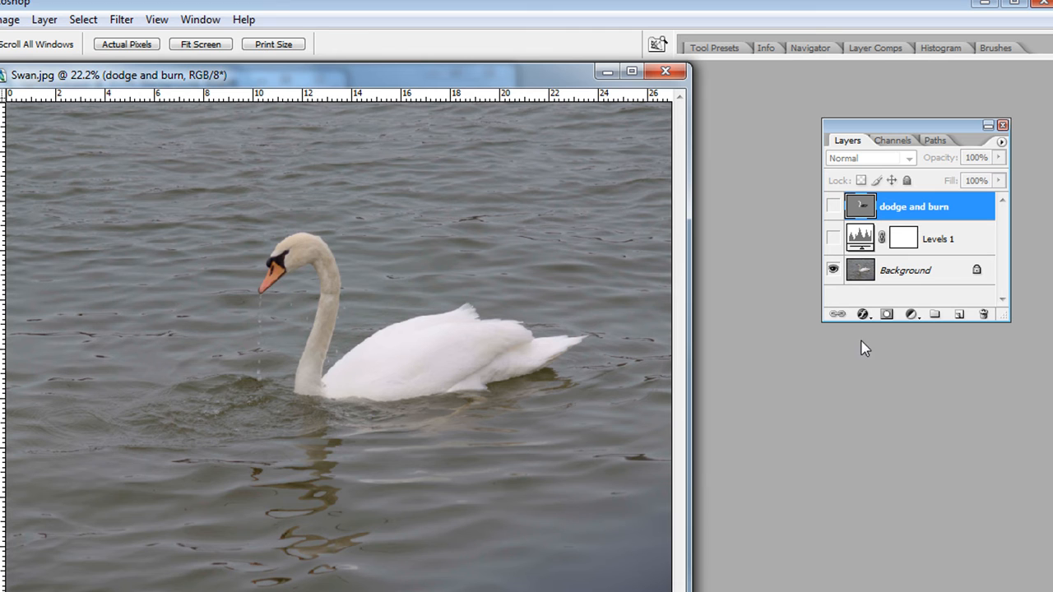
left_click(832, 271, "alt")
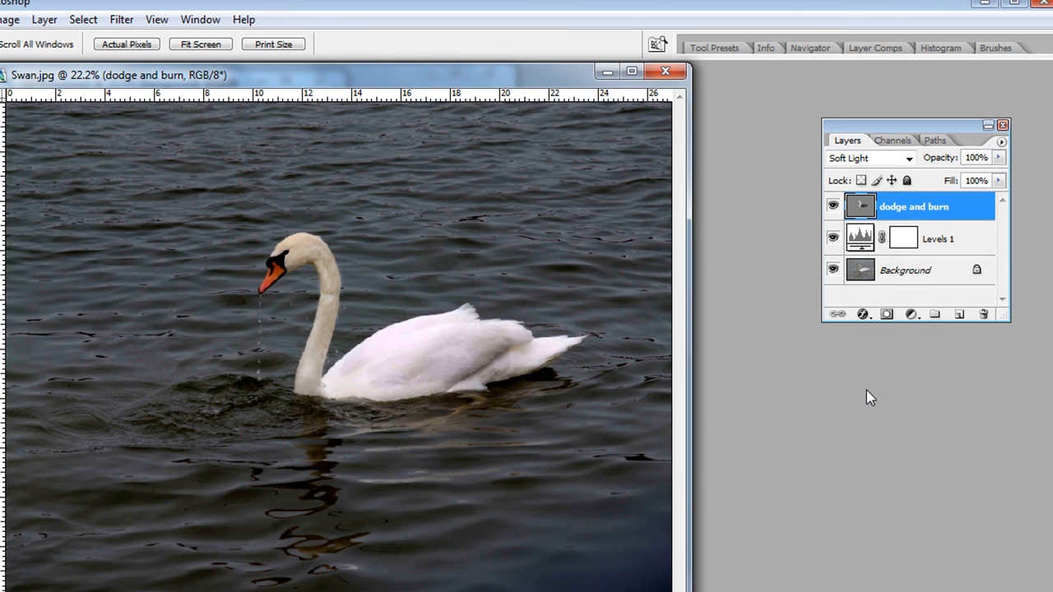
left_click(833, 239)
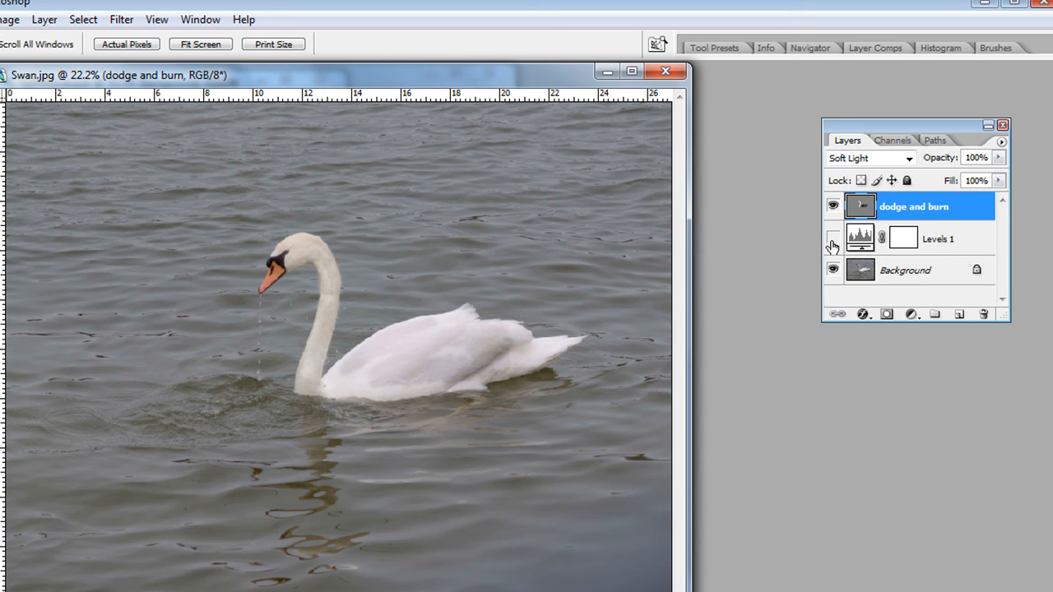
left_click(833, 239)
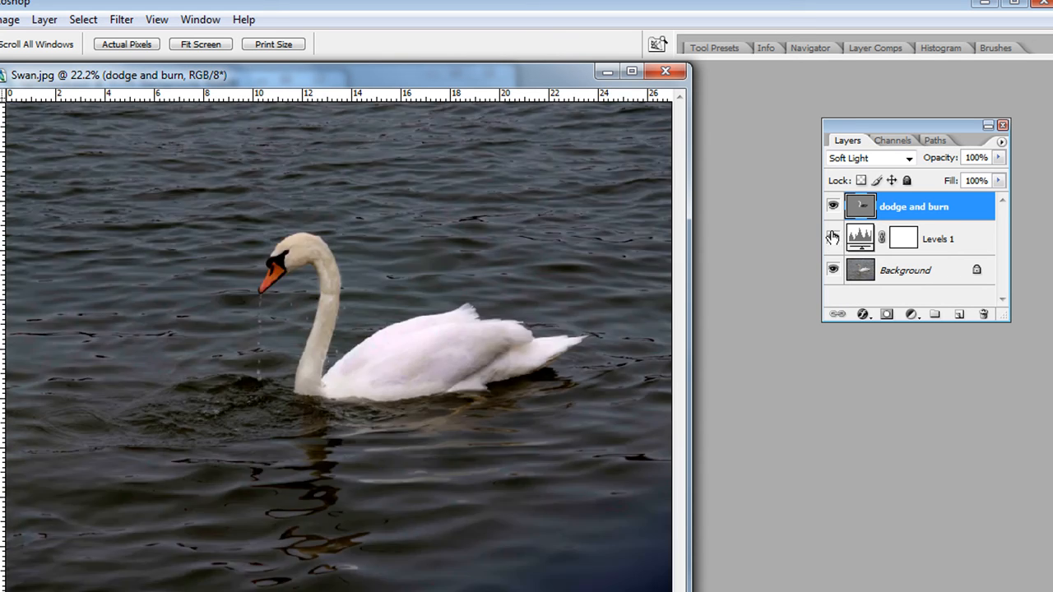
left_click(833, 207)
left_click(833, 207)
left_click(833, 209)
left_click(834, 210)
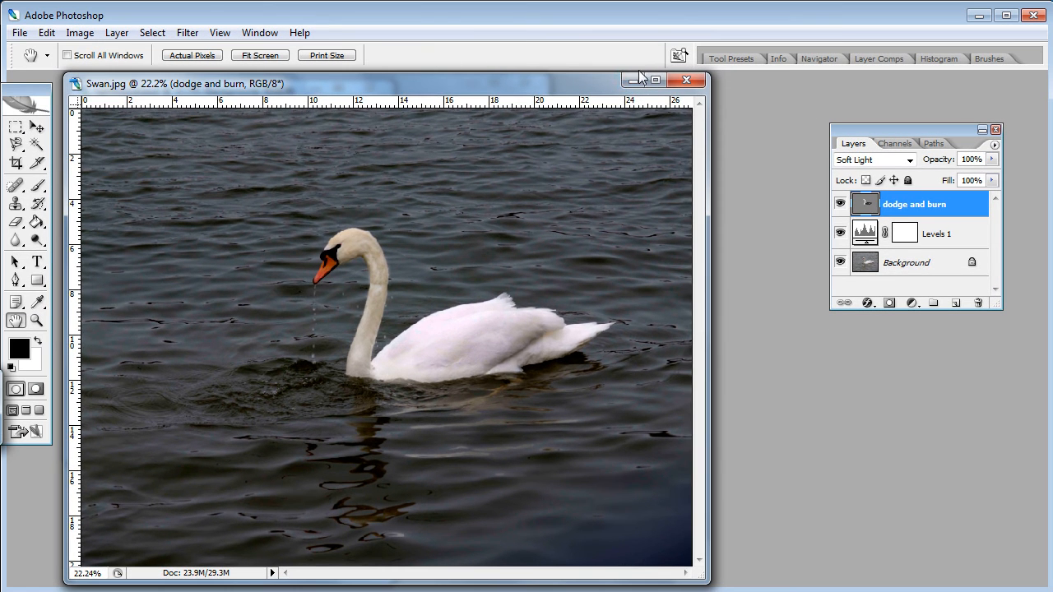
- Replace Swan.jpg on screen with an enlarged lighthouse.psd window and compare the photo with and without the Background copy layer
left_click(632, 80)
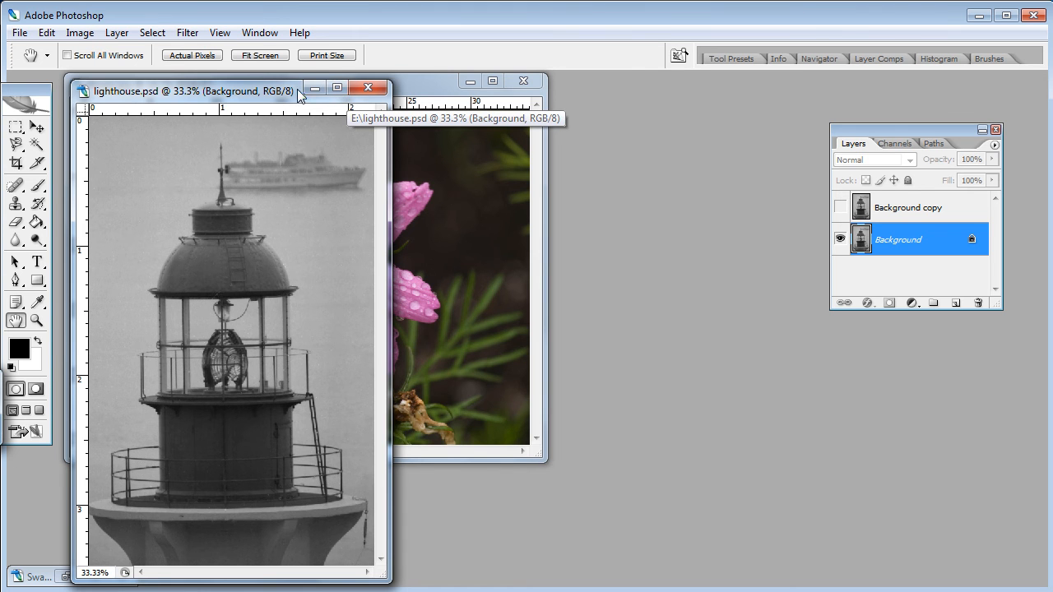
left_click_drag(298, 91, 539, 78)
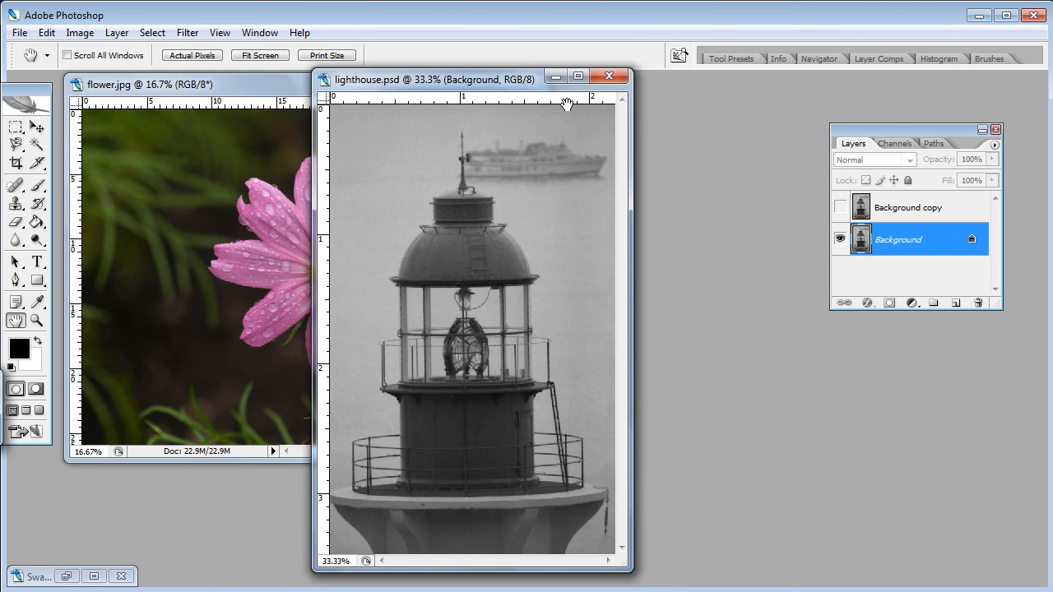
left_click_drag(624, 562, 954, 576)
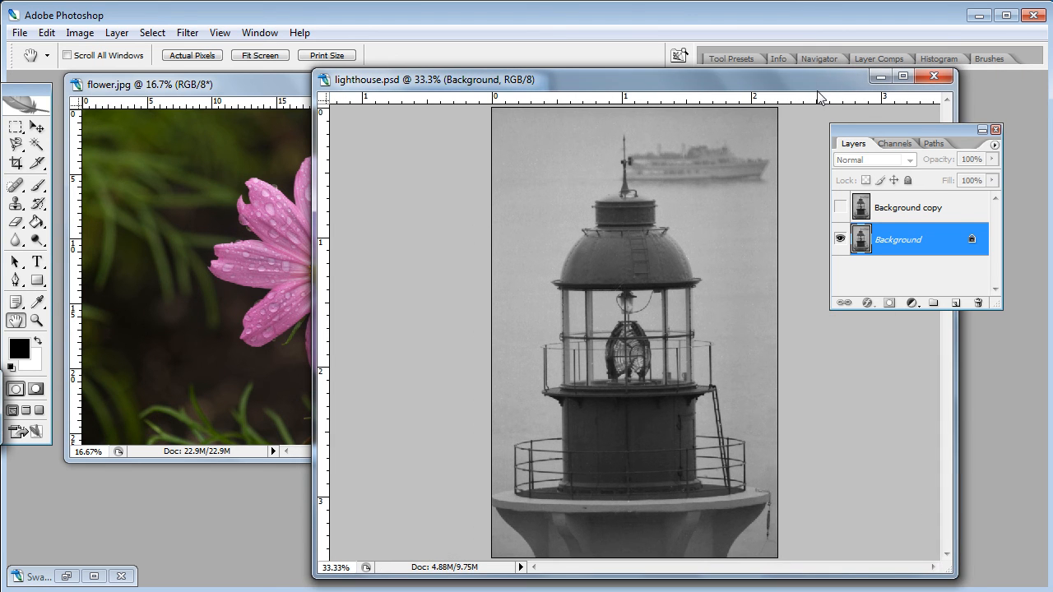
left_click_drag(816, 82, 568, 84)
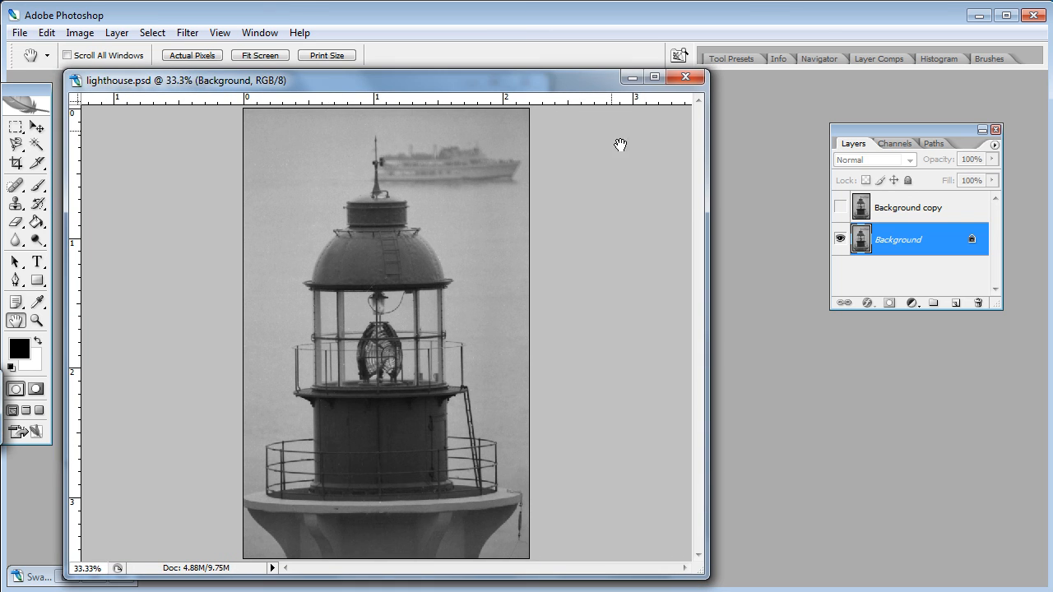
left_click_drag(707, 297, 1044, 293)
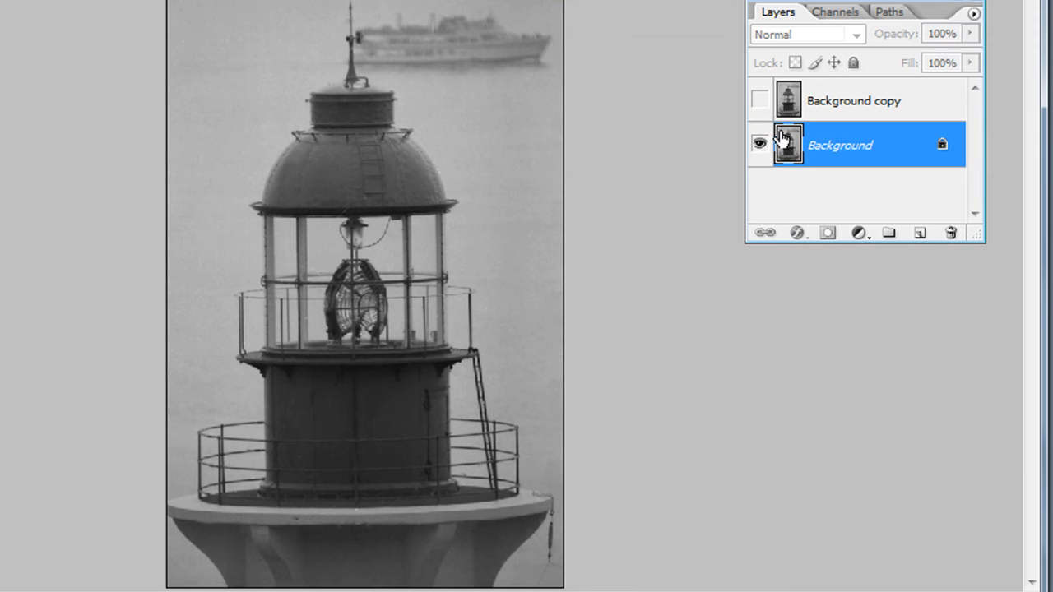
left_click(759, 100)
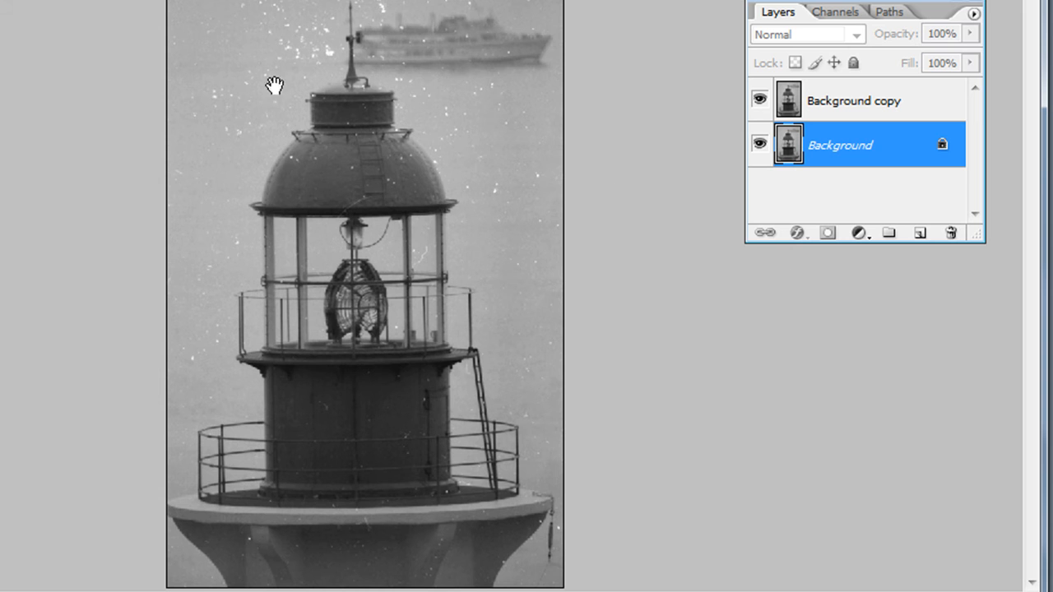
left_click(759, 101)
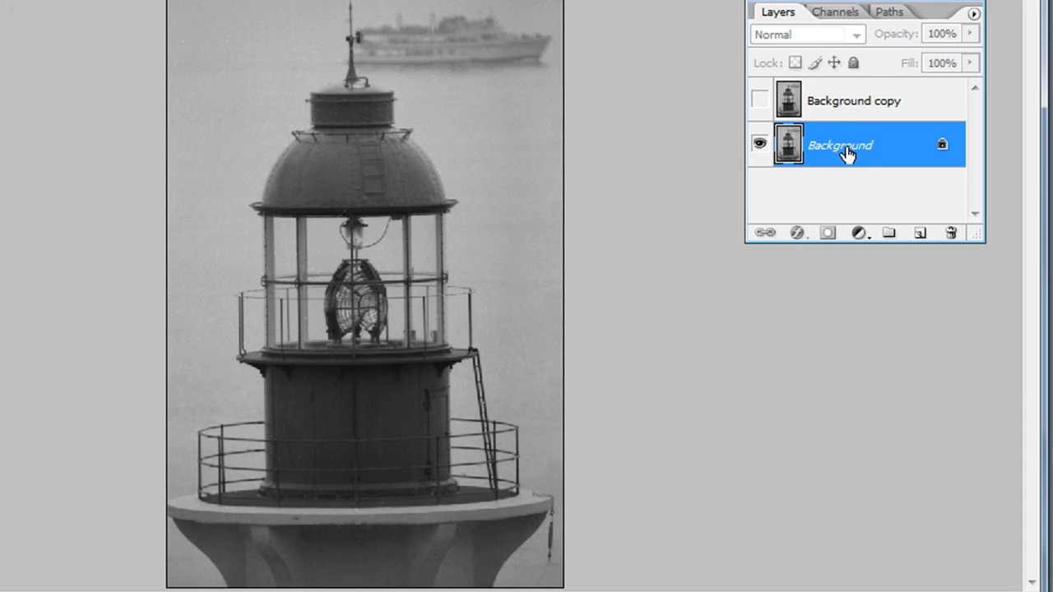
- Add a Levels adjustment layer directly above the lighthouse Background layer with a black input level of 20 and a white input level of 196
left_click(759, 104)
left_click(759, 102)
left_click(857, 234)
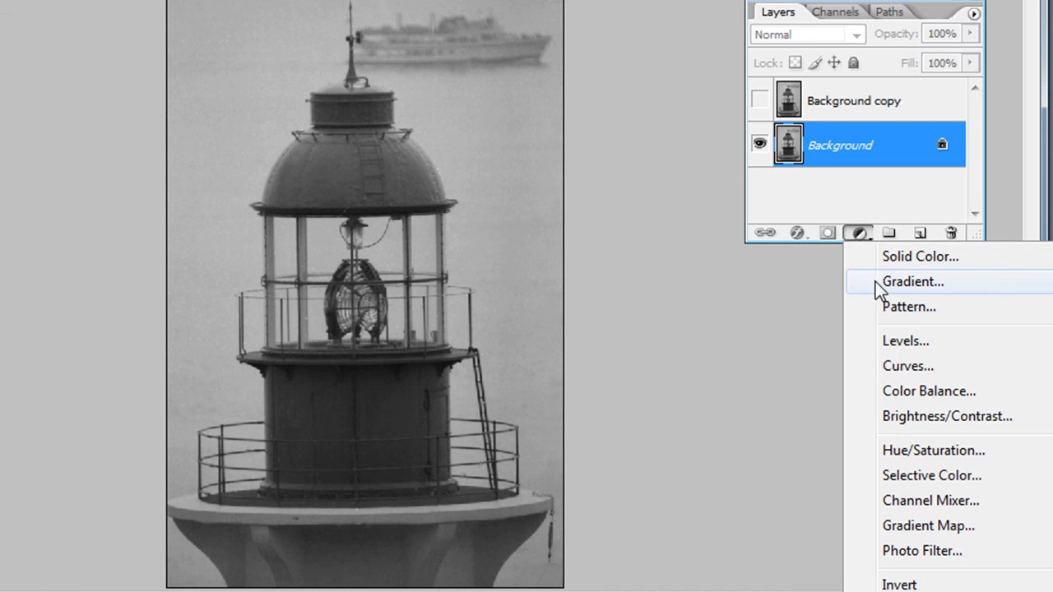
left_click(906, 344)
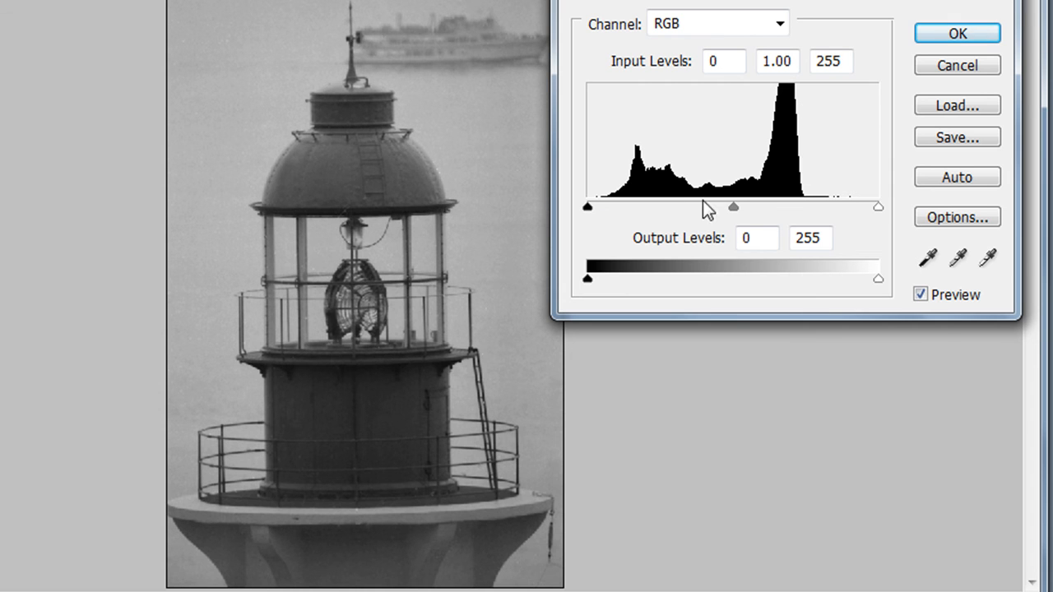
left_click_drag(585, 207, 609, 206)
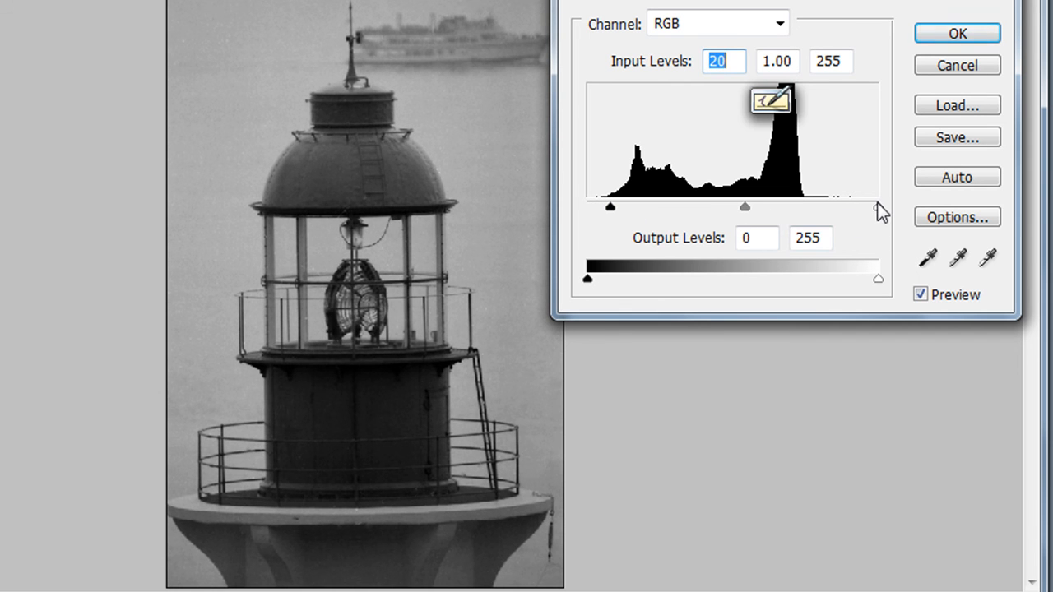
left_click_drag(878, 205, 811, 214)
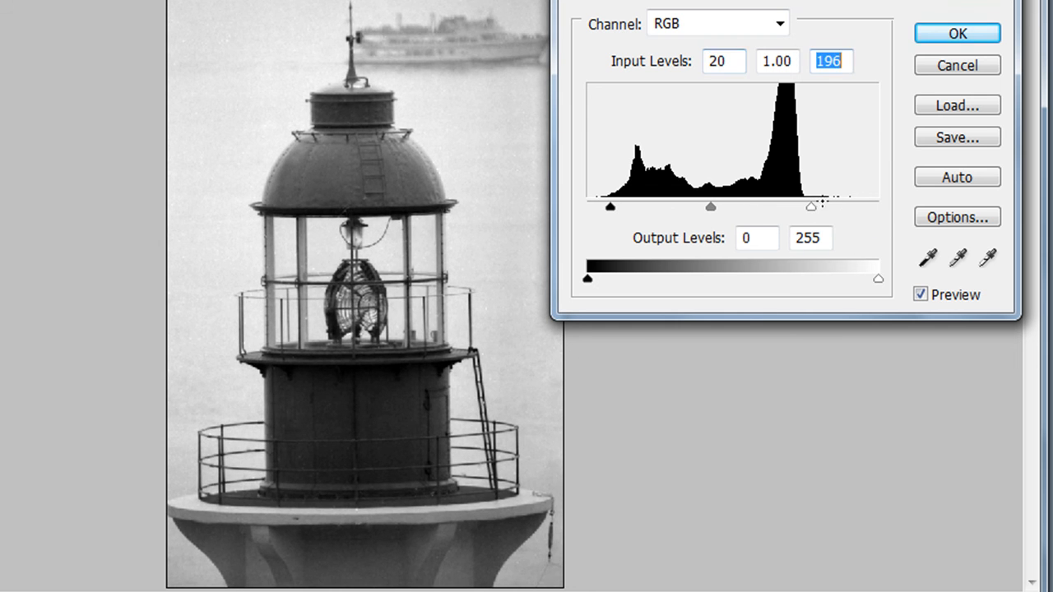
left_click(977, 38)
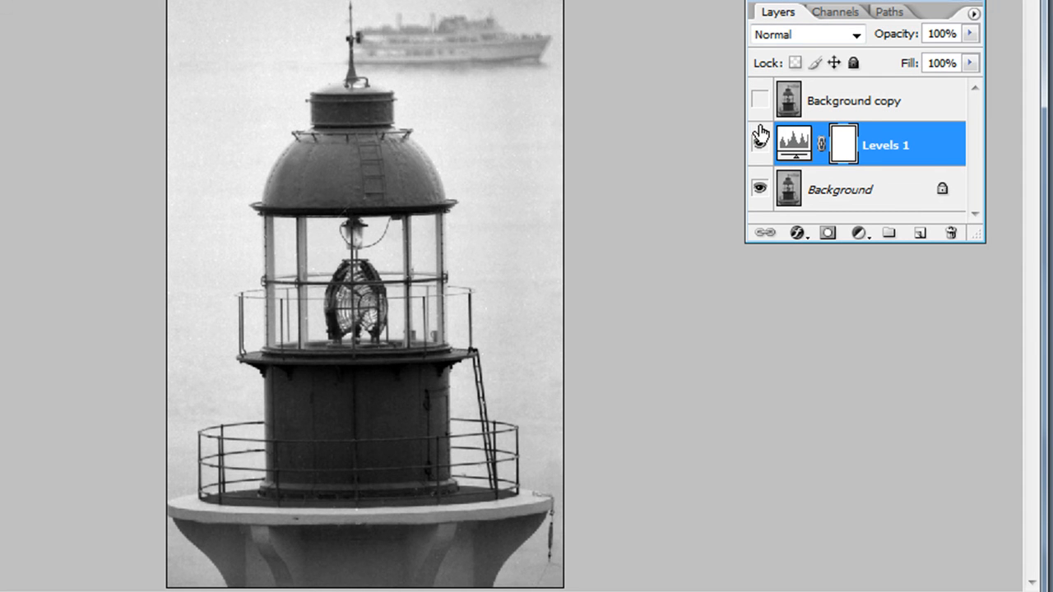
- Toggle Levels 1 off and on to check its effect, and set its midtone input level to 0.69
left_click(758, 144)
left_click(758, 148)
double_click(792, 147)
left_click_drag(711, 207, 735, 207)
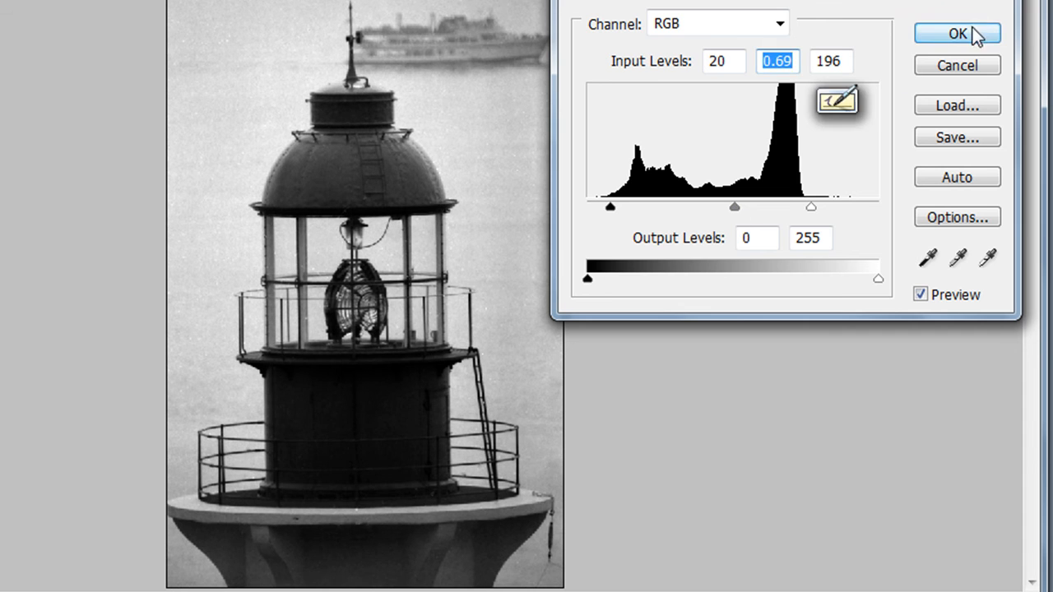
left_click(955, 34)
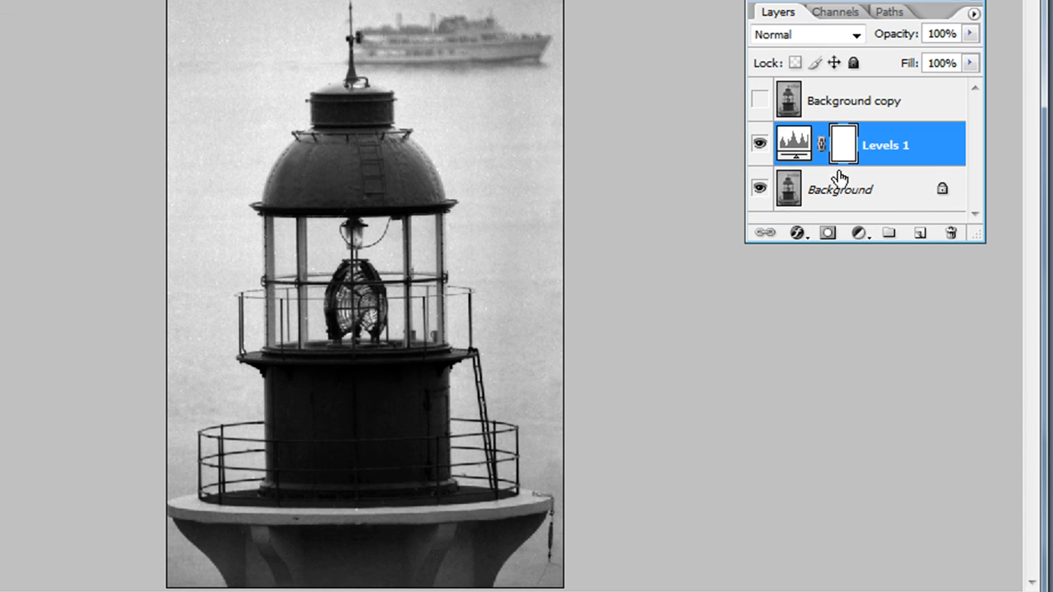
- Compare the lighthouse photo with and without the Levels 1 adjustment
left_click(760, 145)
left_click(760, 146)
left_click(760, 145)
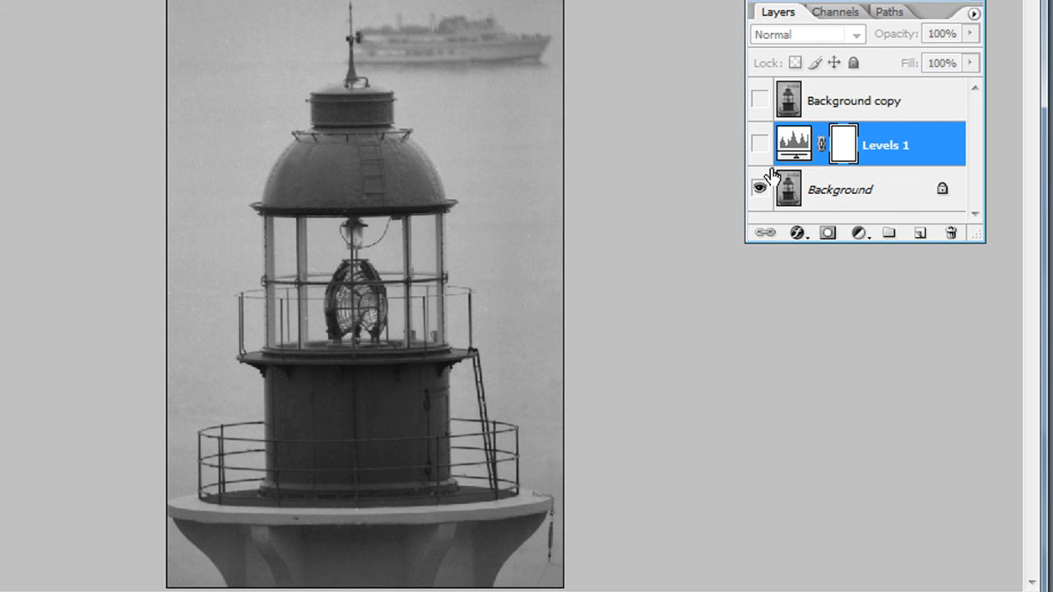
left_click(759, 146)
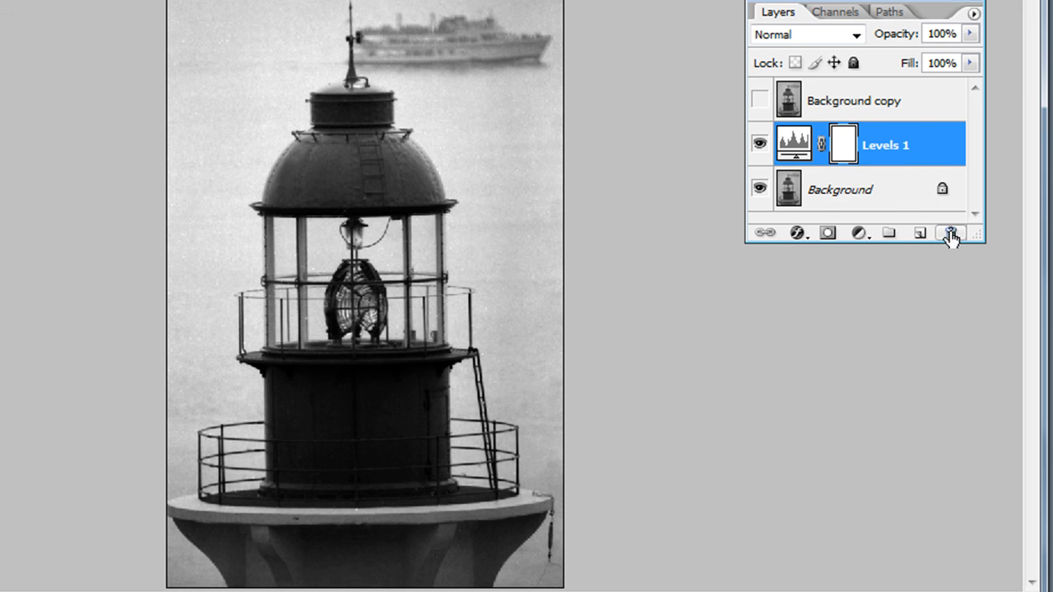
- Change the white input level of Levels 1 to 194 and inspect the edge of the lighthouse dome up close
double_click(792, 153)
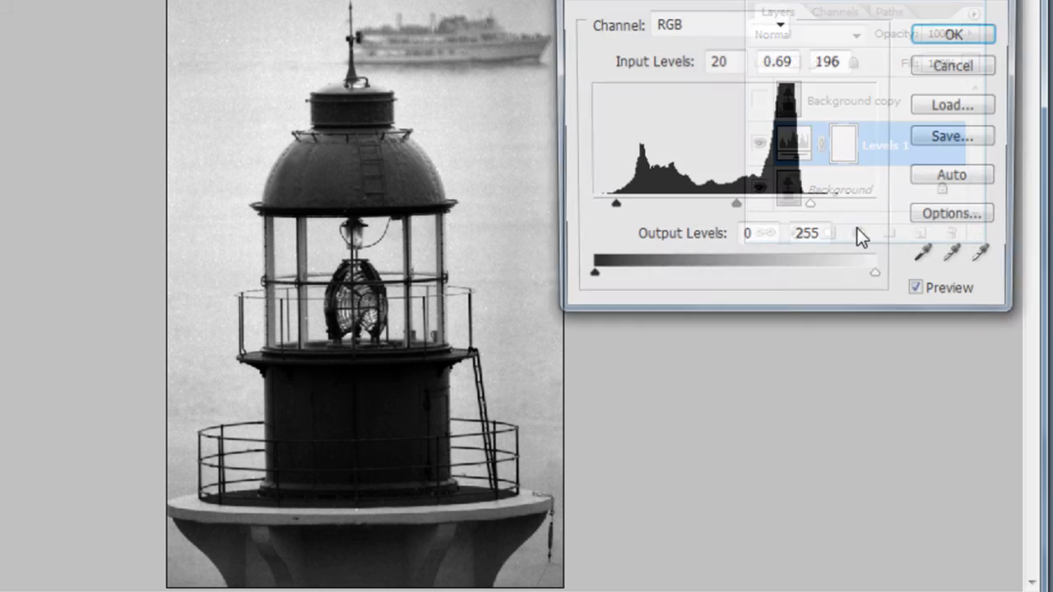
left_click_drag(808, 215, 831, 212)
key("alt")
left_click_drag(785, 0, 816, 0)
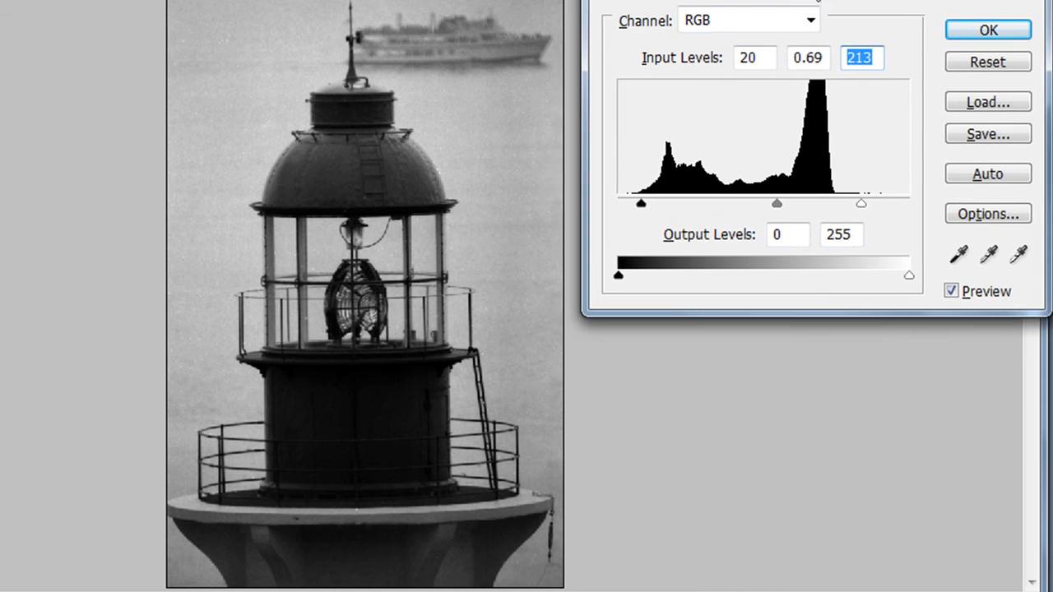
left_click_drag(863, 203, 840, 204)
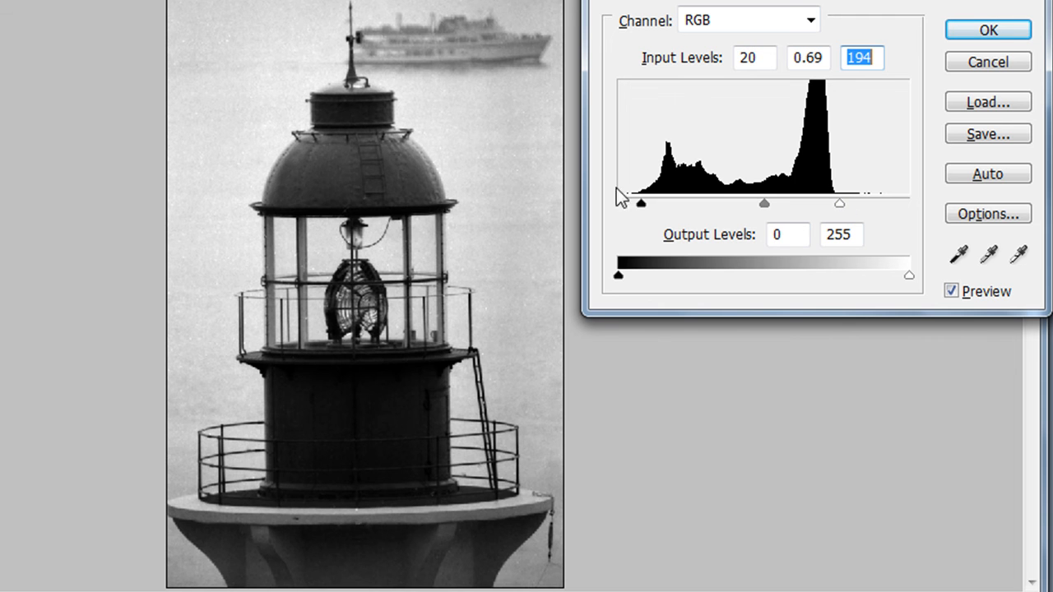
left_click(991, 34)
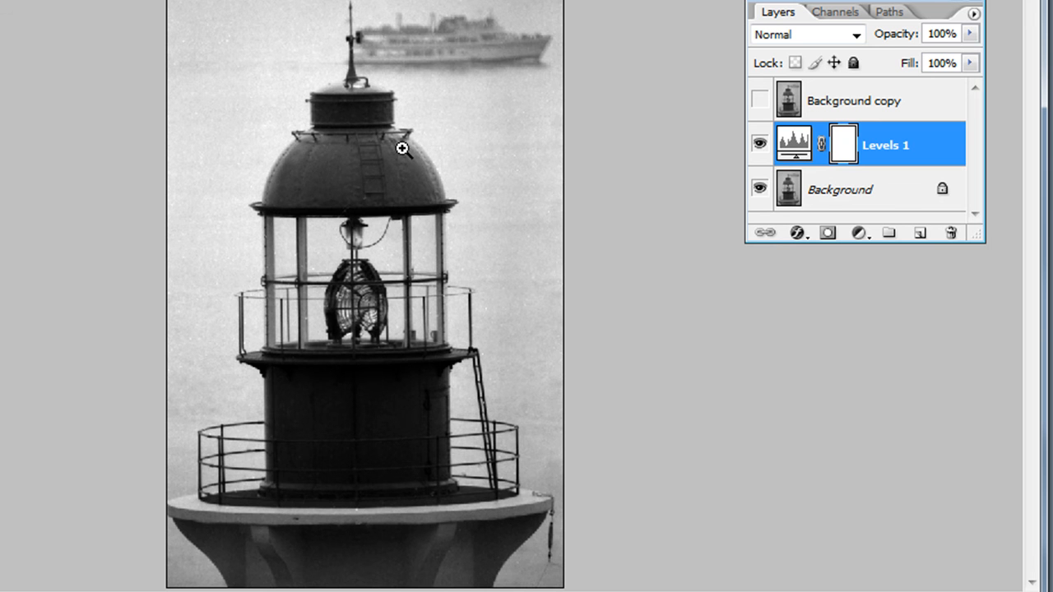
left_click_drag(391, 120, 465, 190)
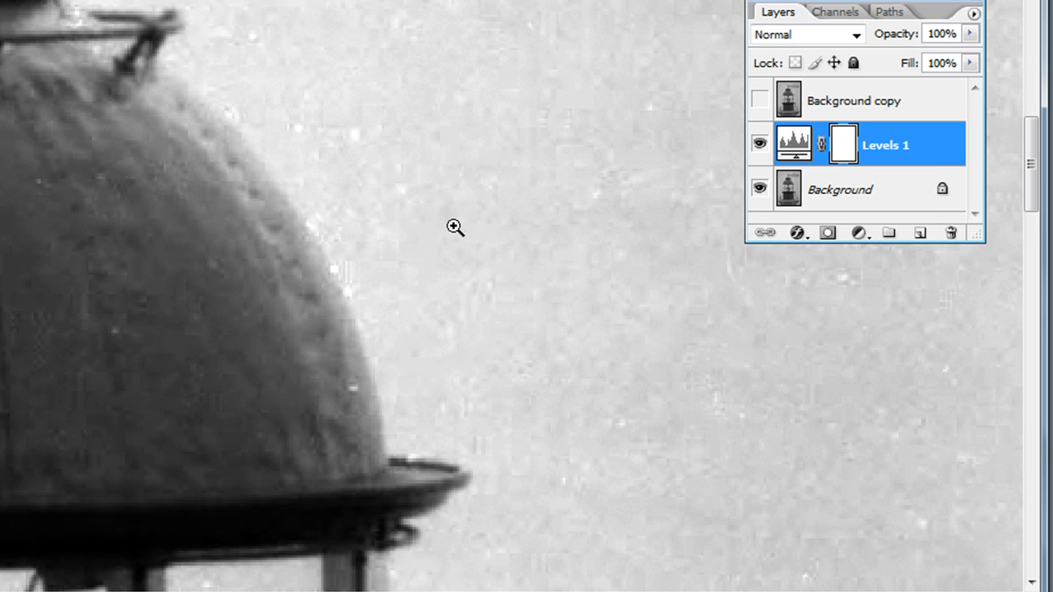
mouse_move(1029, 169)
left_mouse_down()
mouse_move(1029, 118)
mouse_move(1033, 271)
mouse_move(1034, 169)
left_mouse_up()
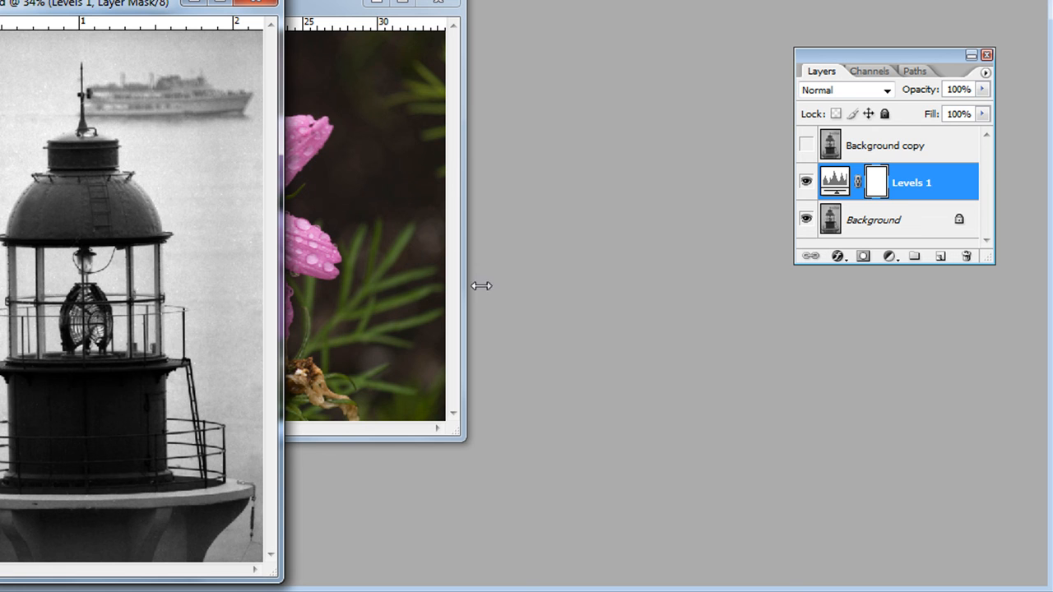
- Bring flower.jpg to the front and enlarge its window to show the flower larger
left_click(346, 47)
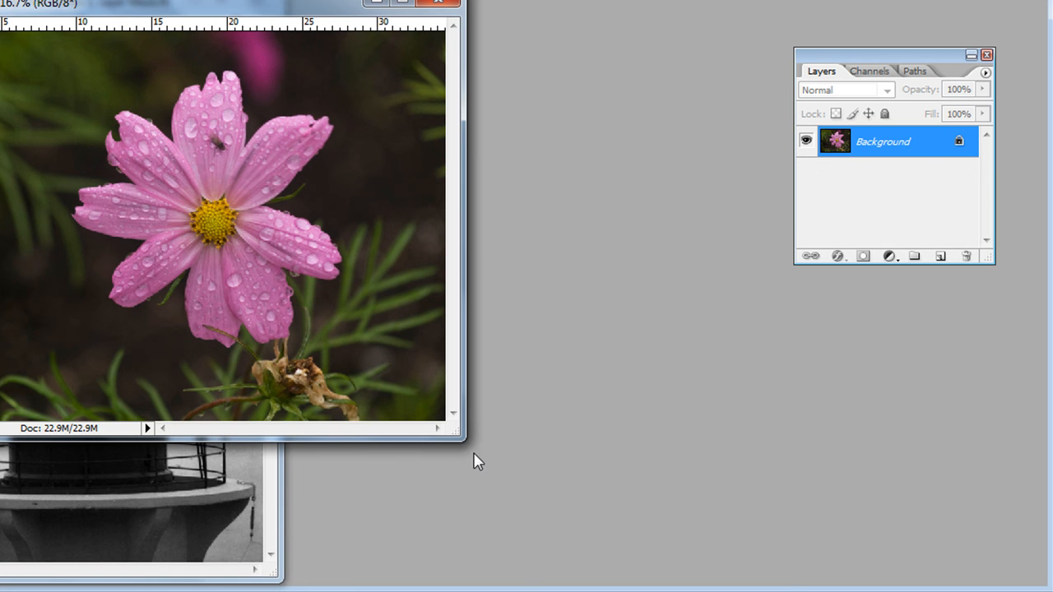
left_click_drag(459, 431, 625, 579)
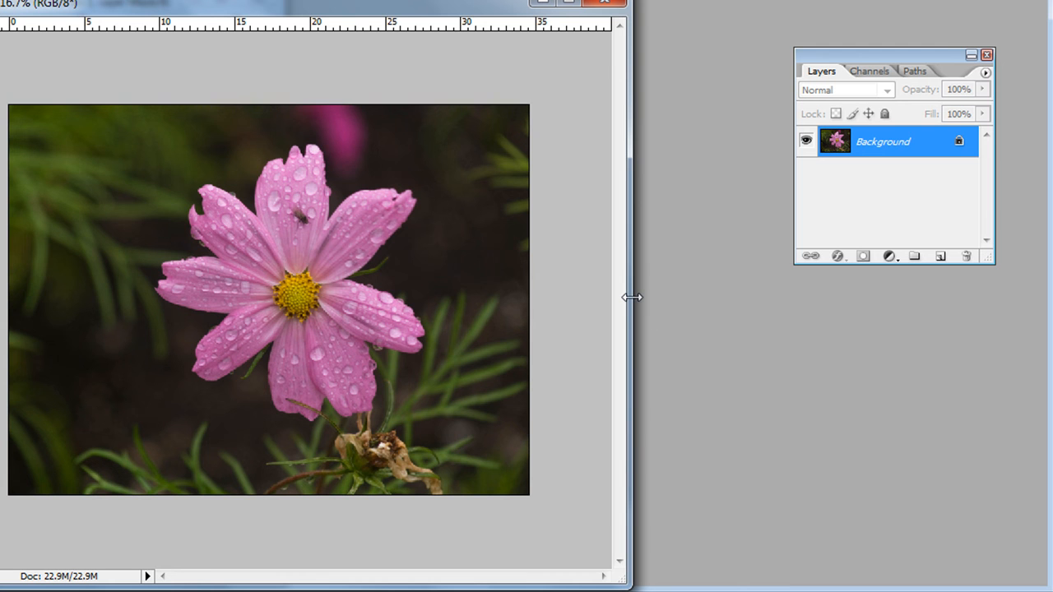
left_click_drag(630, 297, 1035, 246)
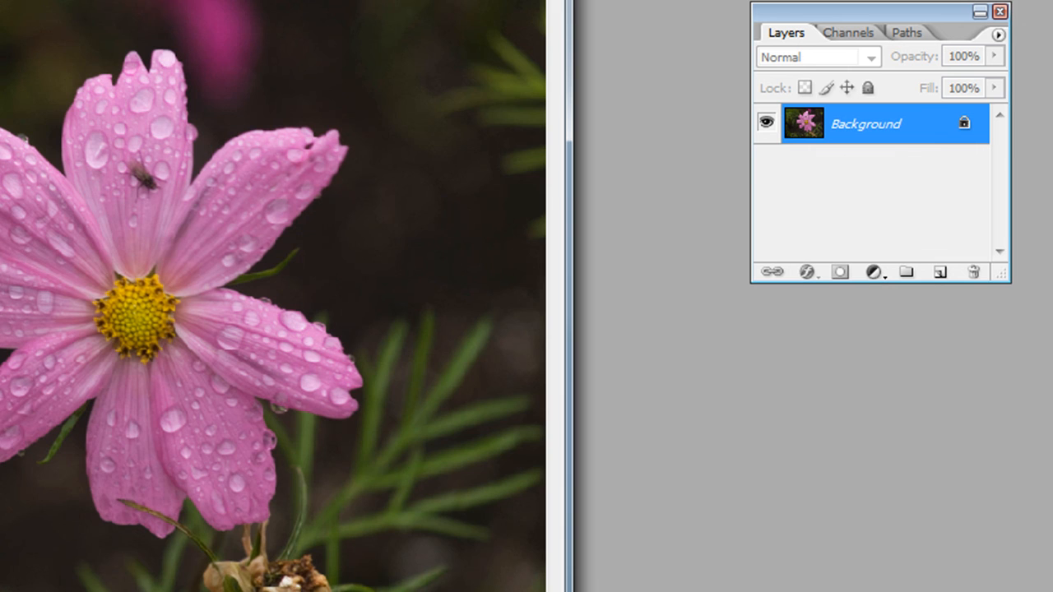
left_click_drag(570, 214, 959, 176)
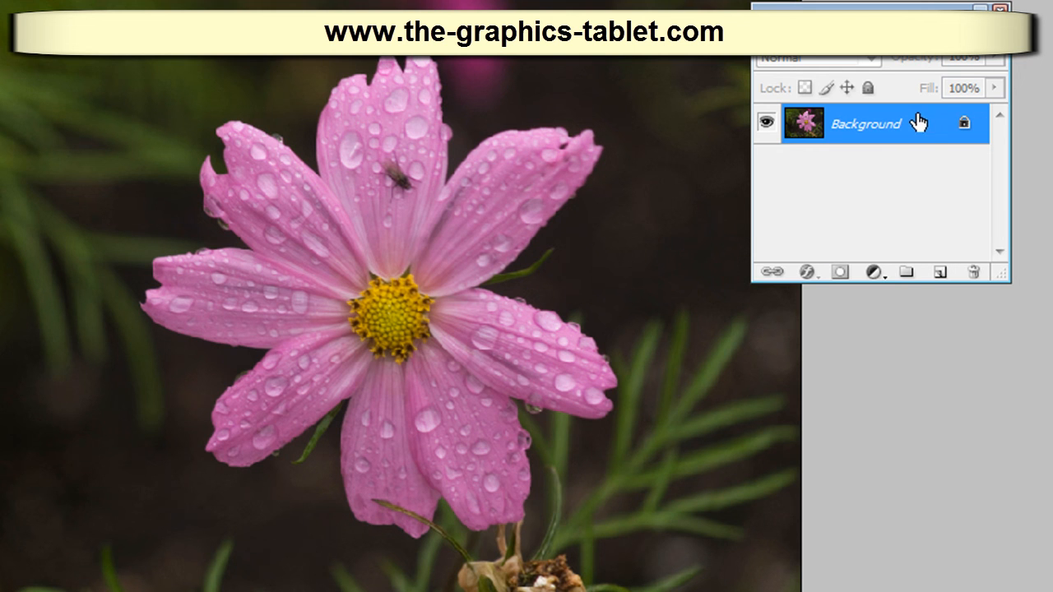
- Add a Levels adjustment layer to the flower photo with input levels 14, 0.67 and 218, and compare the photo with and without it
left_click(885, 279)
left_click(952, 388)
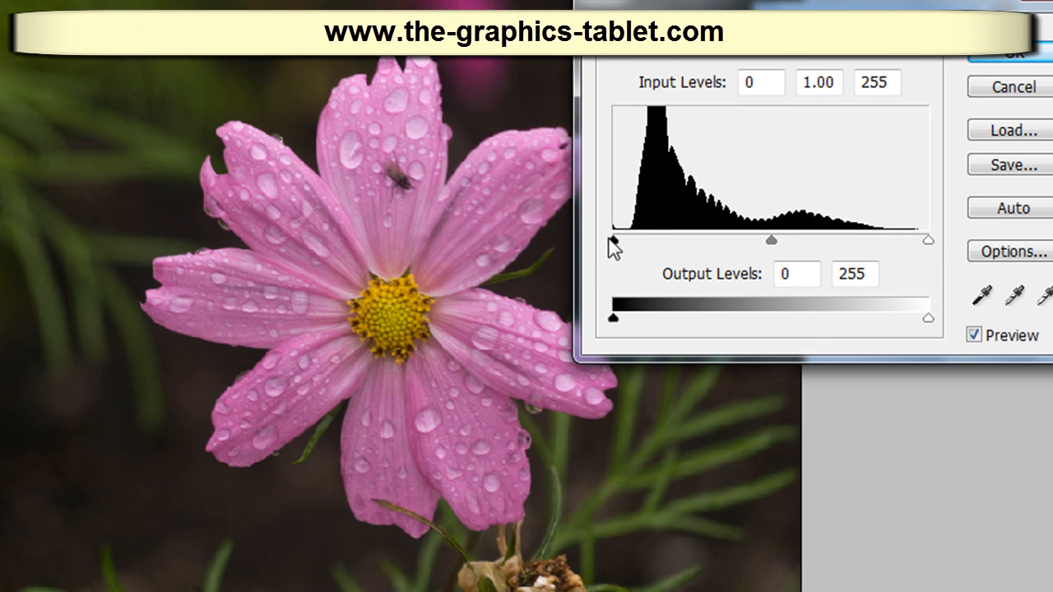
left_click_drag(613, 241, 631, 244)
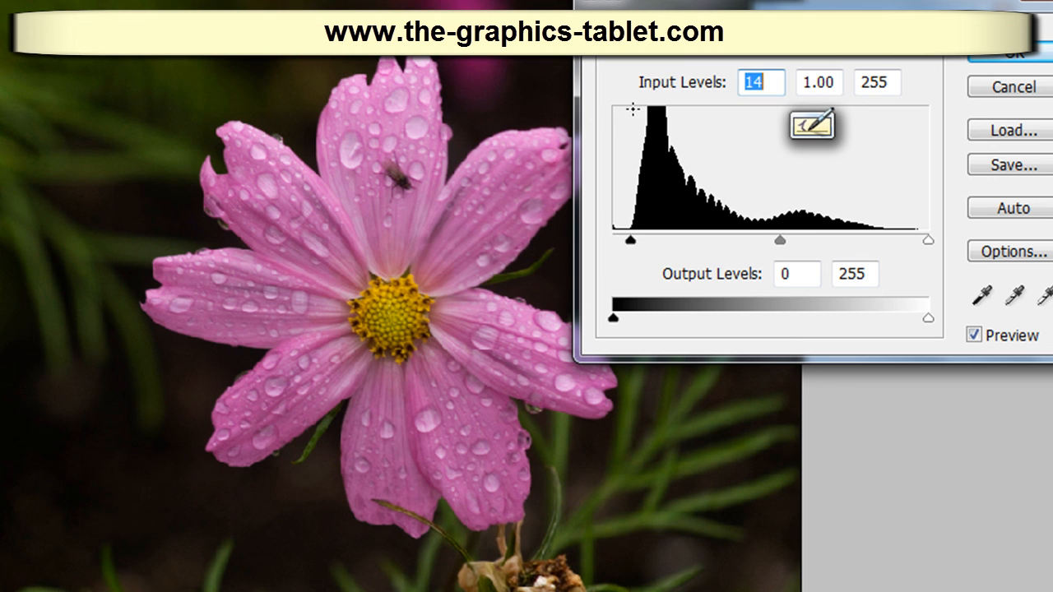
left_click_drag(928, 240, 883, 244)
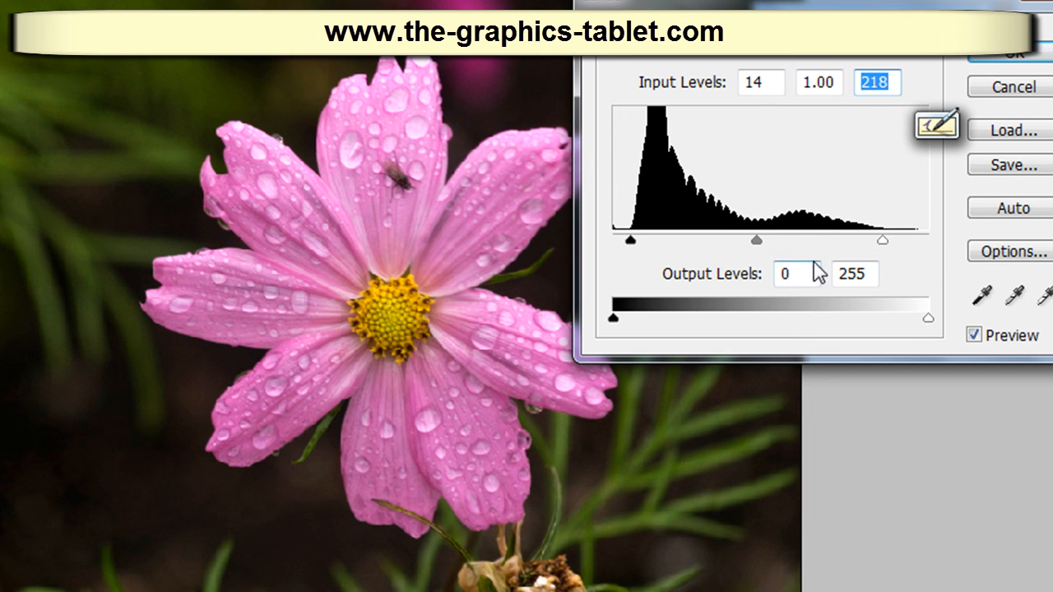
left_click_drag(755, 239, 788, 240)
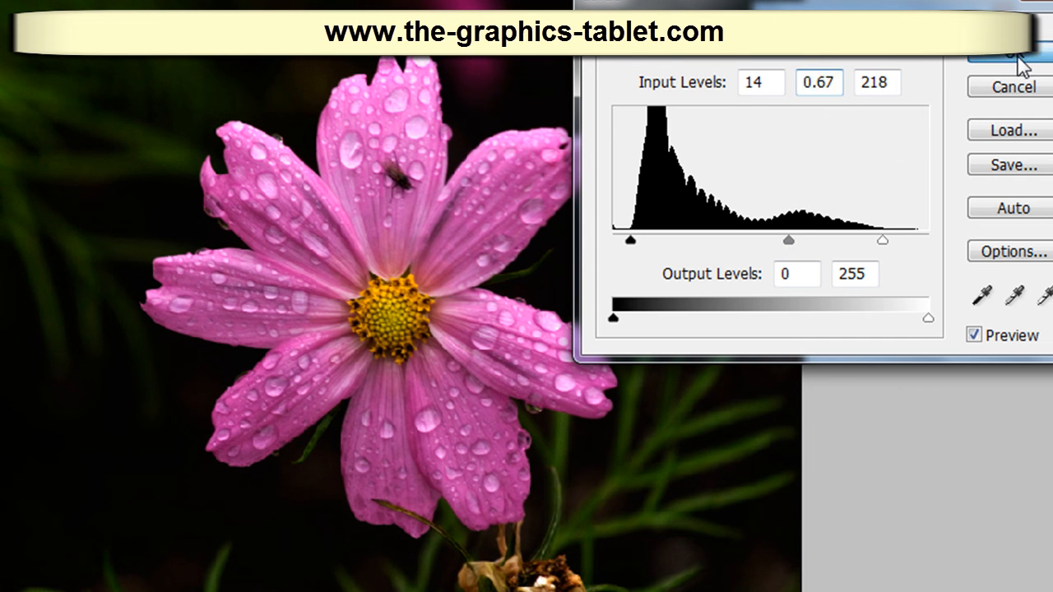
left_click(1018, 56)
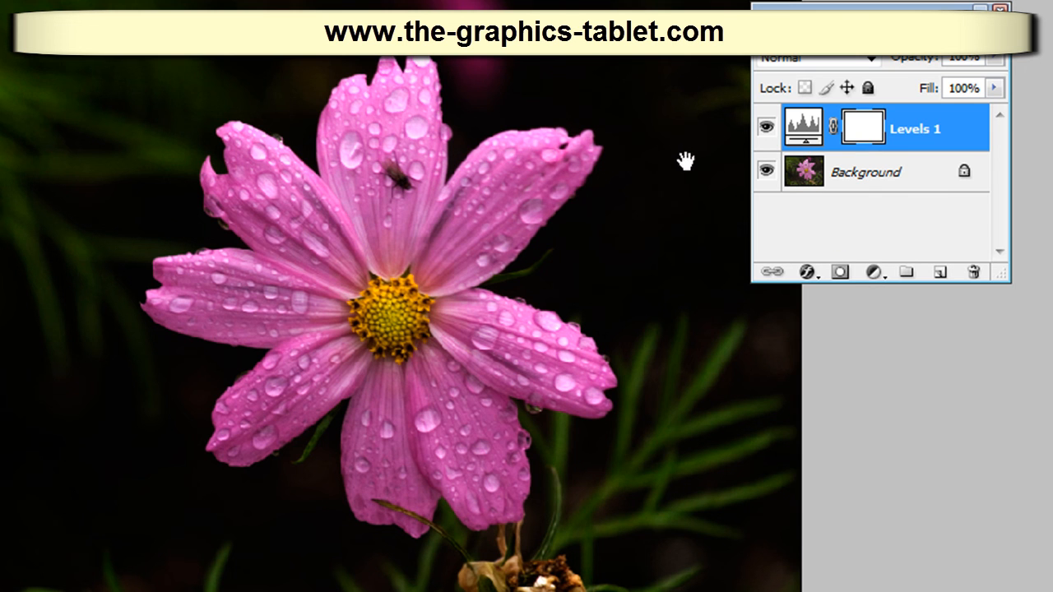
left_click(765, 130)
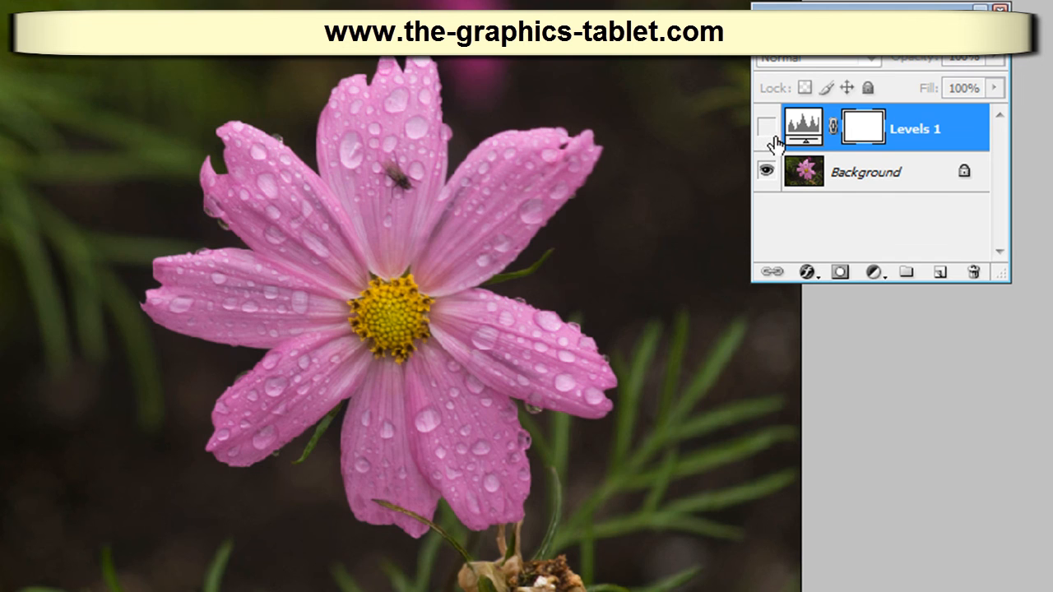
left_click(767, 131)
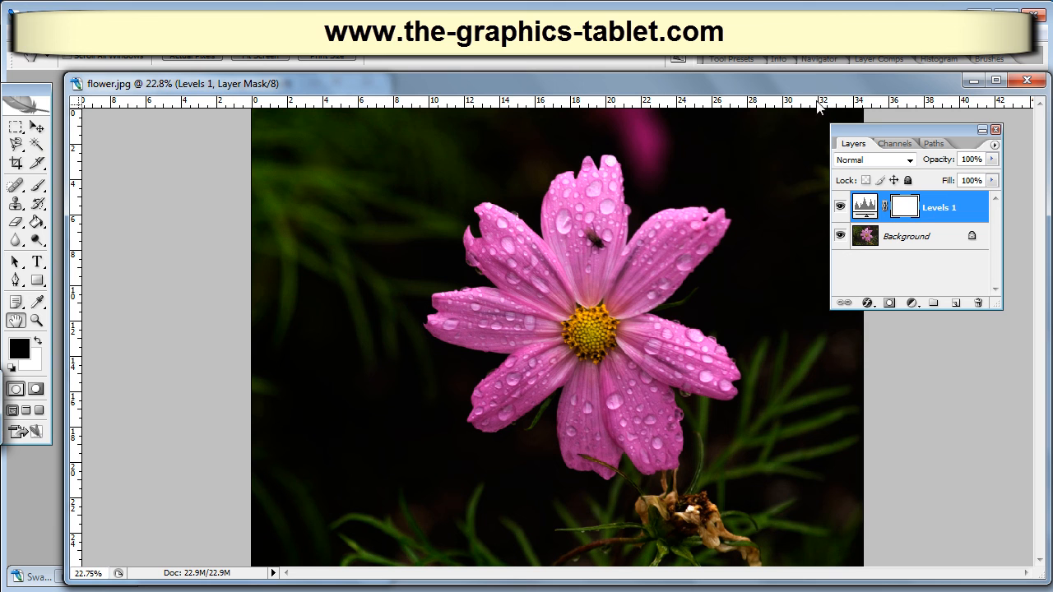
- Reposition the flower.jpg window slightly and move the Layers palette clear of the flower photo
left_click_drag(826, 82, 815, 78)
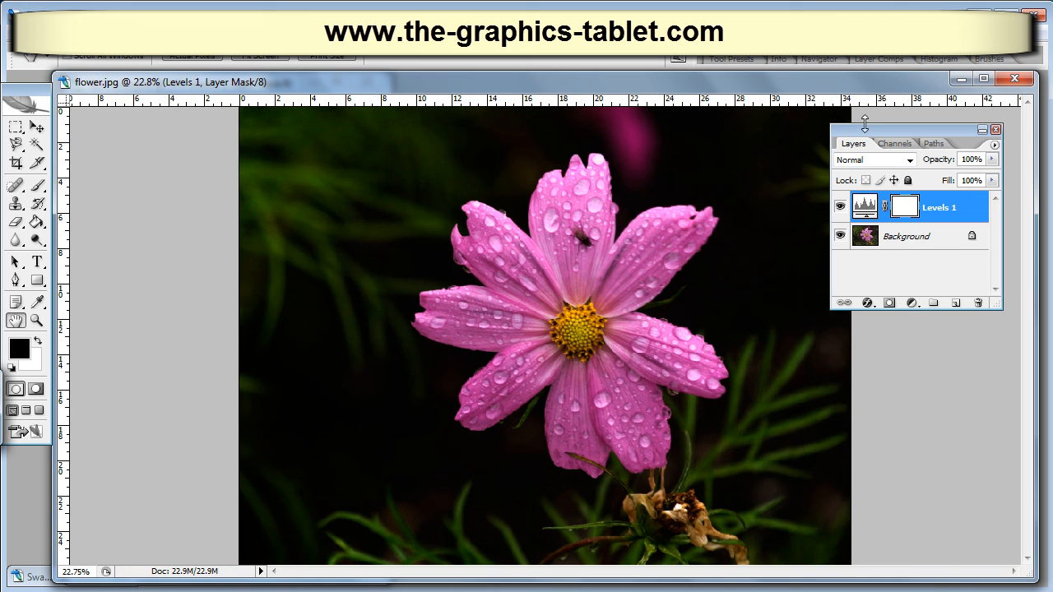
left_click_drag(868, 128, 892, 112)
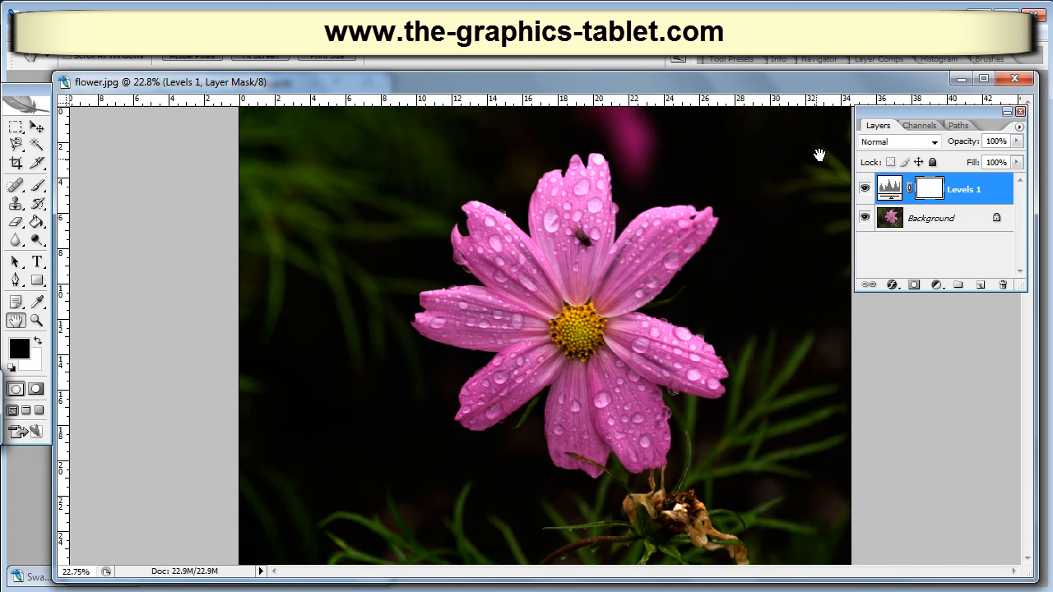
left_click_drag(919, 116, 919, 120)
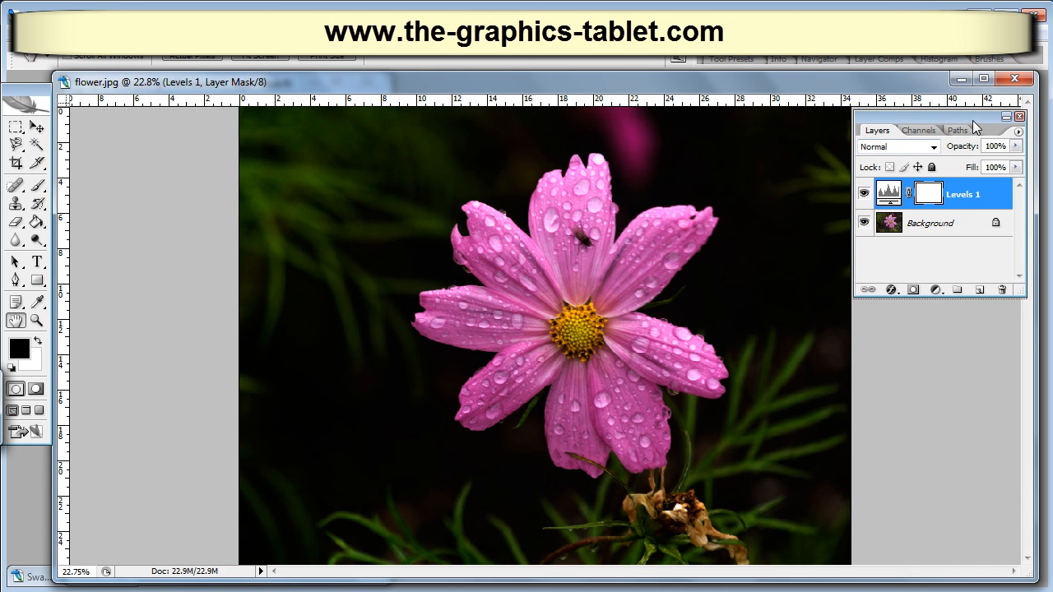